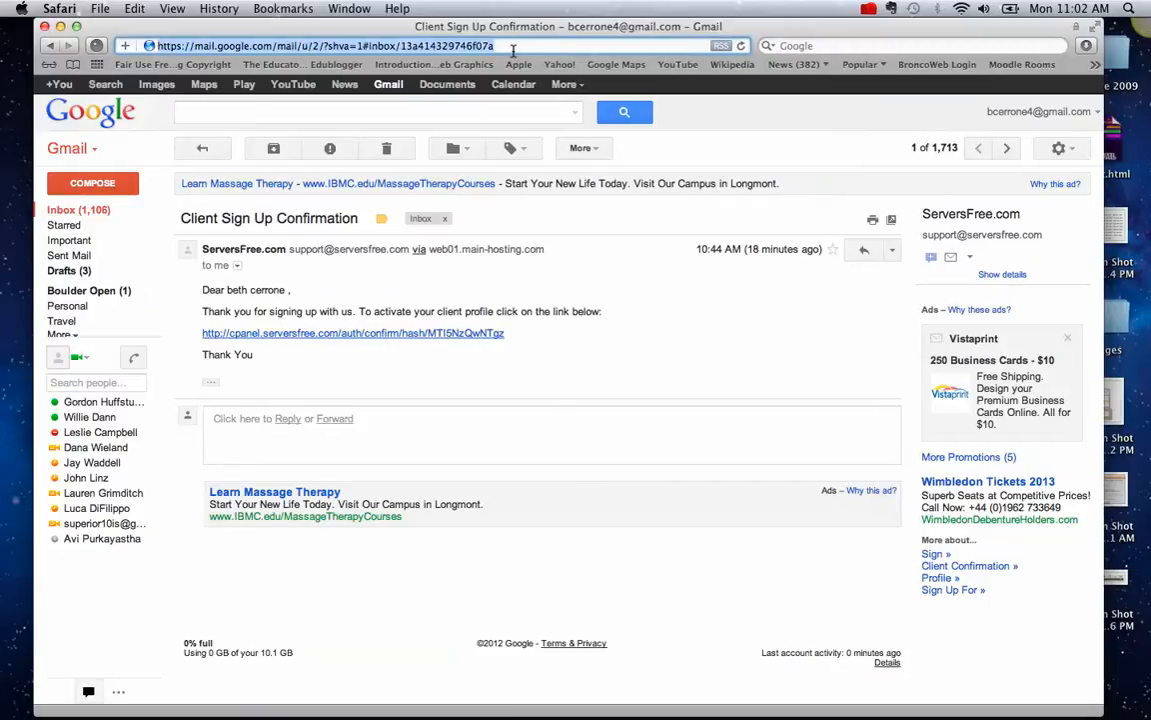
- Load the serversfree.com website in Safari
type("serversfree.com/")
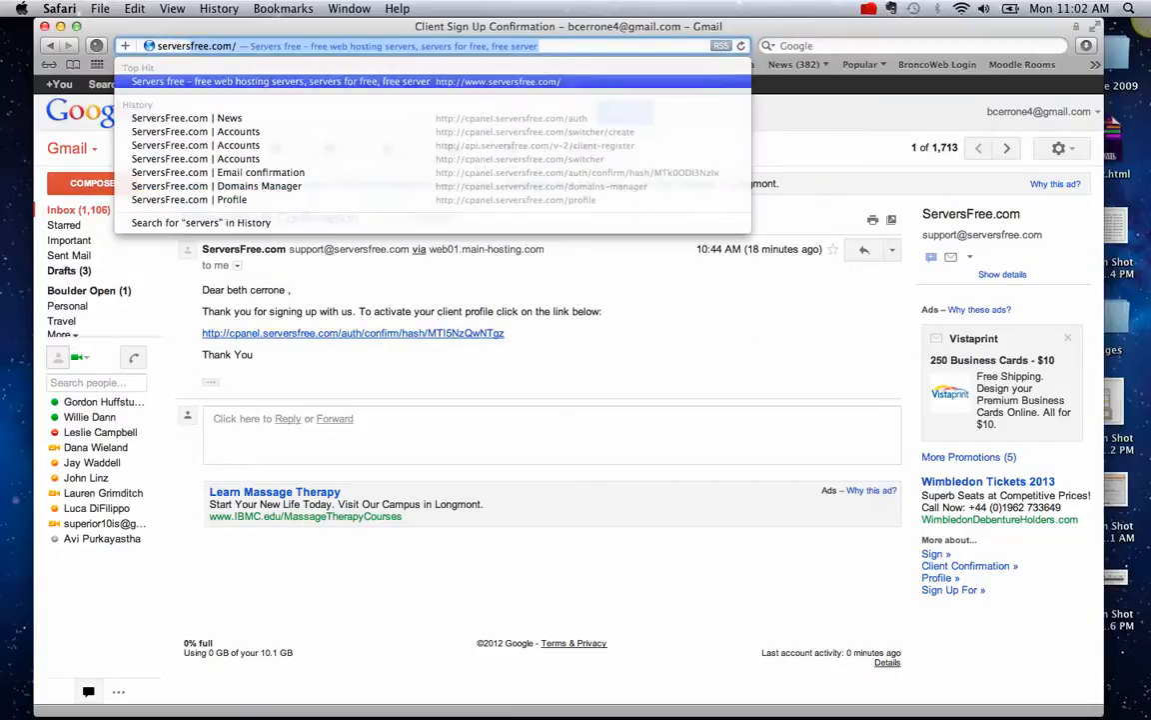
key("Return")
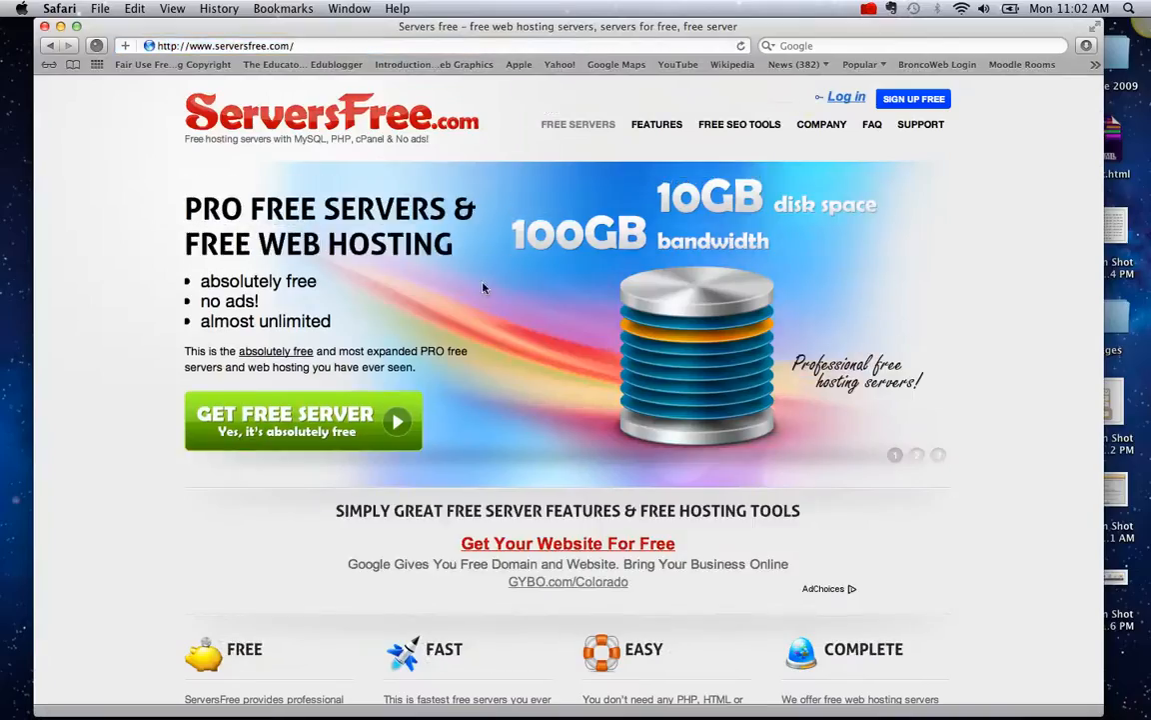
- Open the free hosting sign-up form and fill in email, name, password and password confirmation
left_click(339, 417)
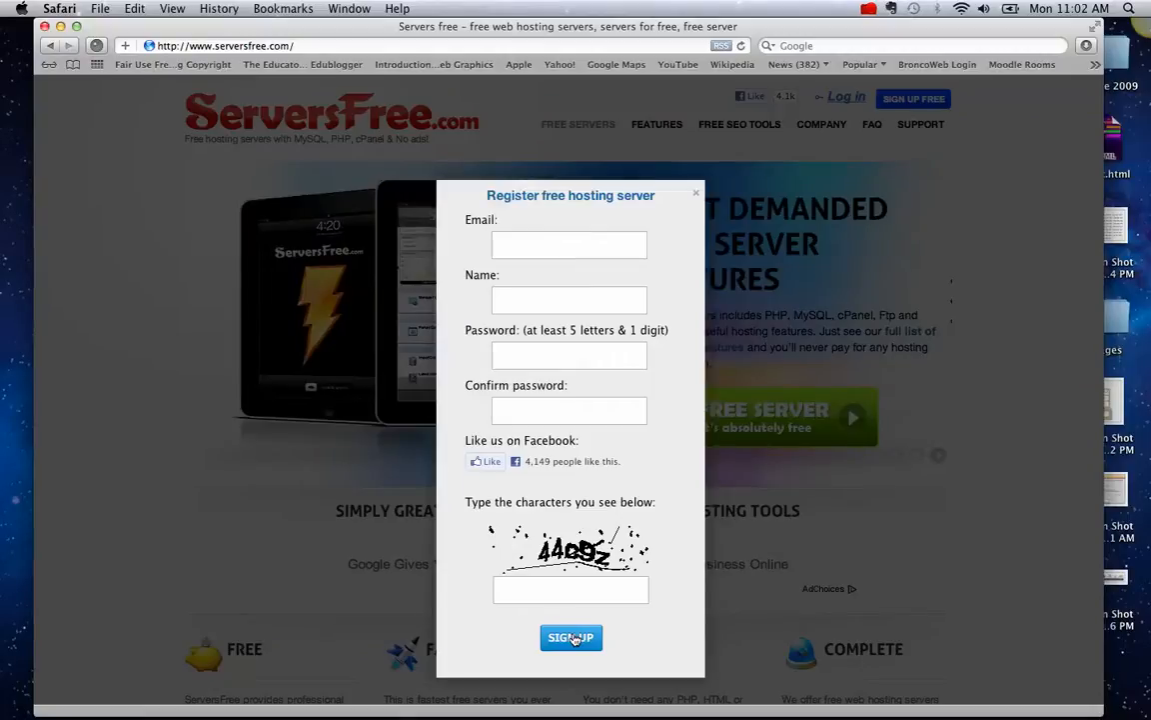
left_click(566, 245)
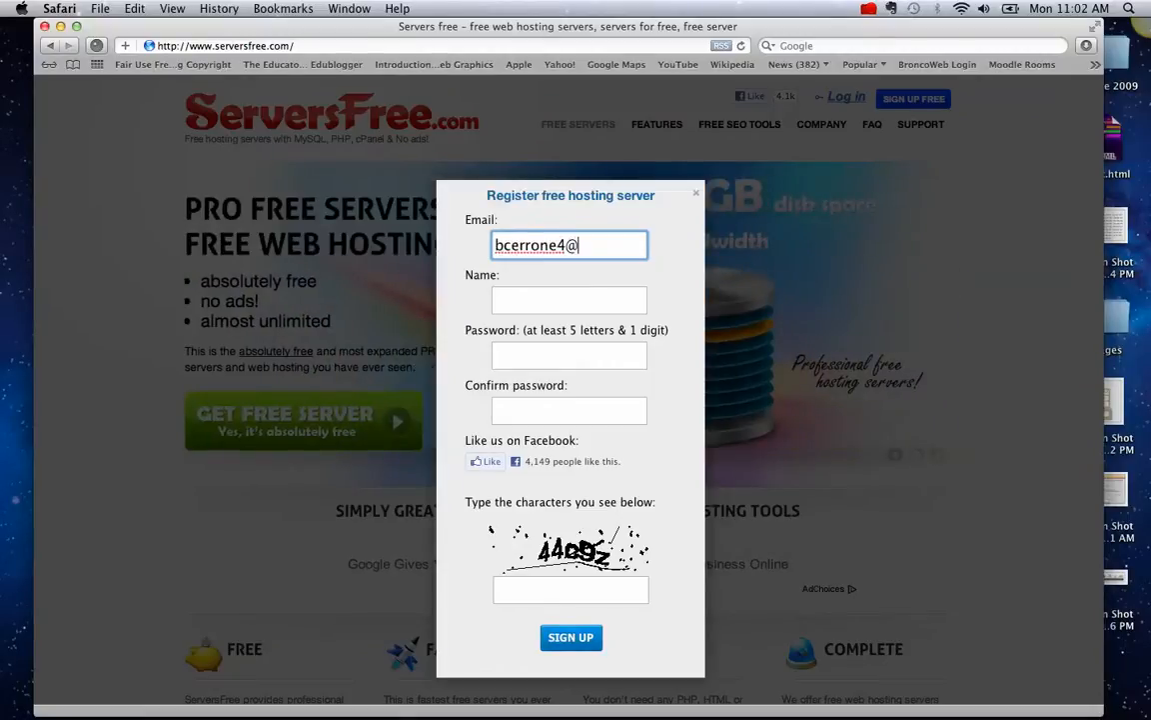
key("Tab")
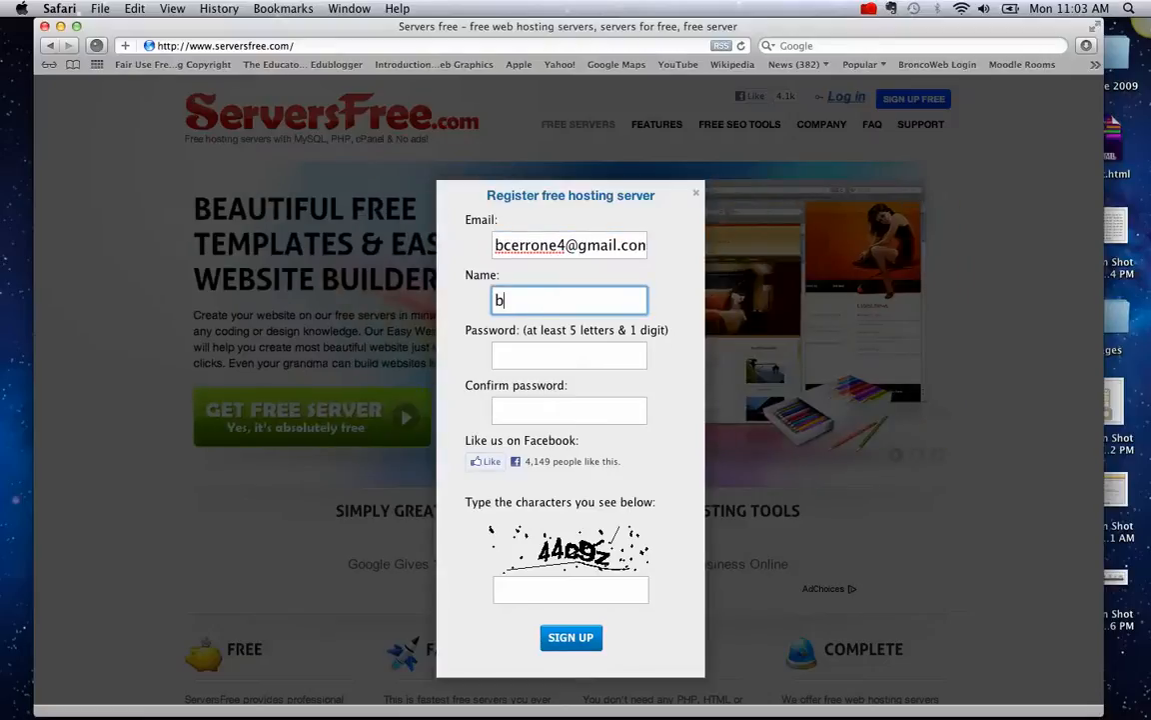
key("Tab")
key("Tab")
- Enter the CAPTCHA characters, submit the registration, then go back to the ServersFree home page
left_click(530, 608)
left_click(527, 590)
type("44c9z")
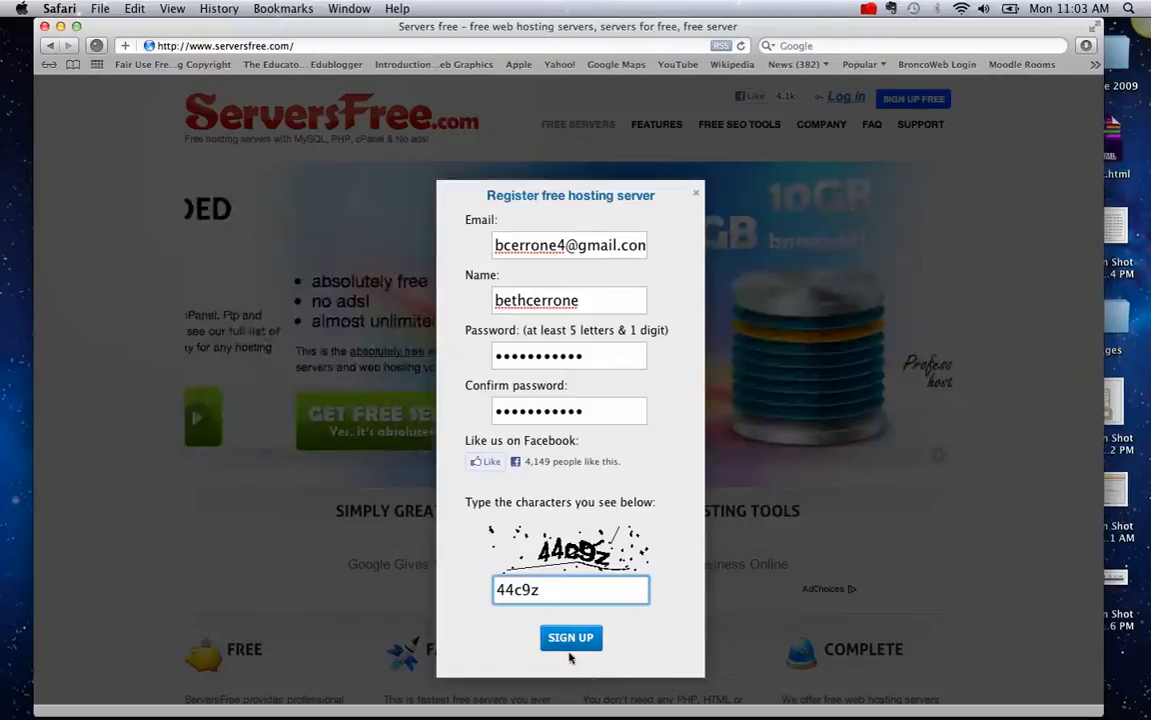
left_click(571, 637)
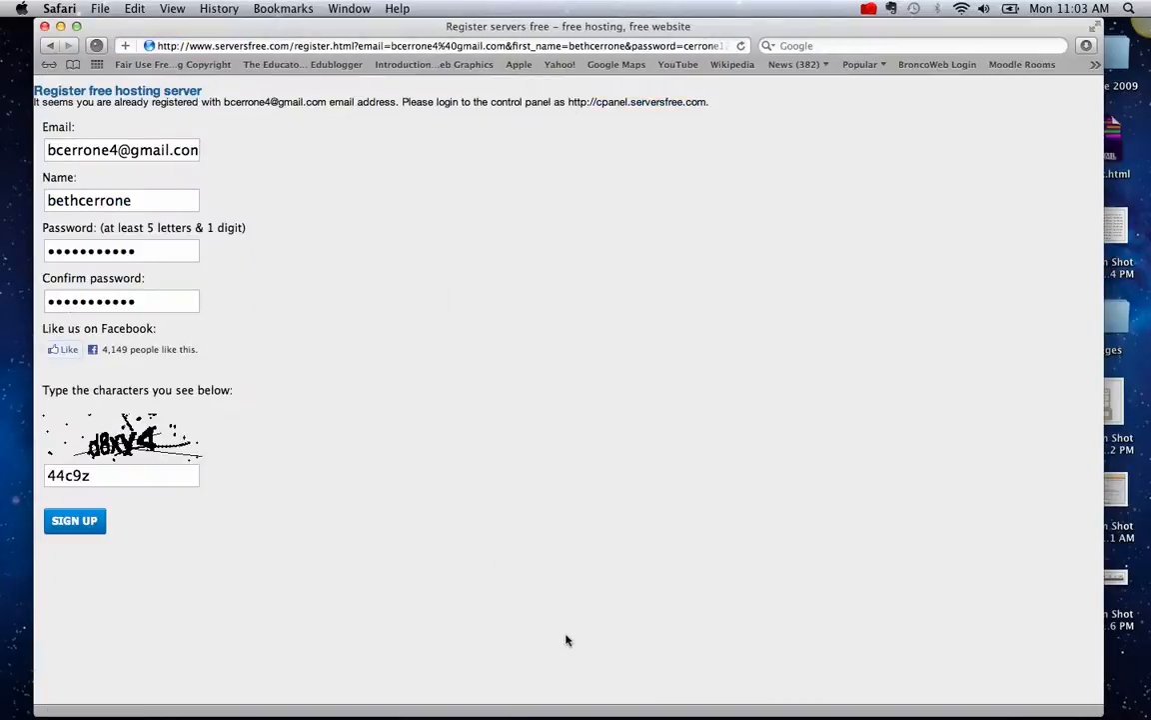
left_click(46, 46)
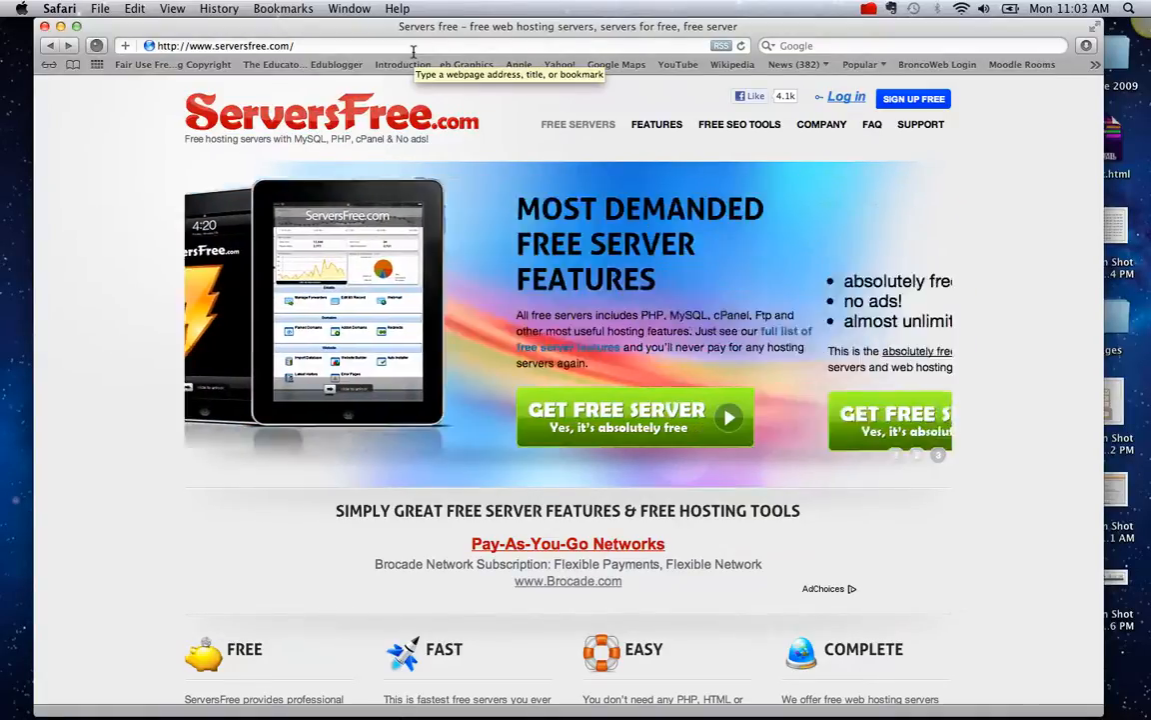
- Go from the Boise State site to BroncoMail and follow the Client Sign Up Confirmation activation link
left_click(413, 46)
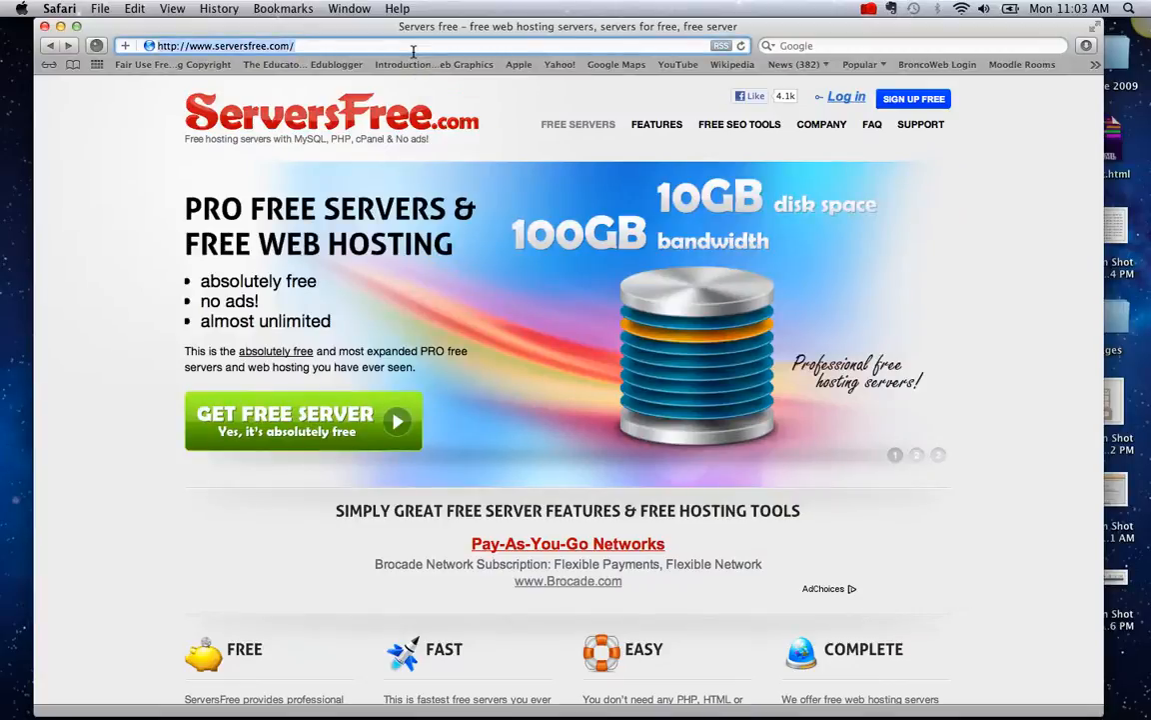
type("boisestate.edu/")
key("Return")
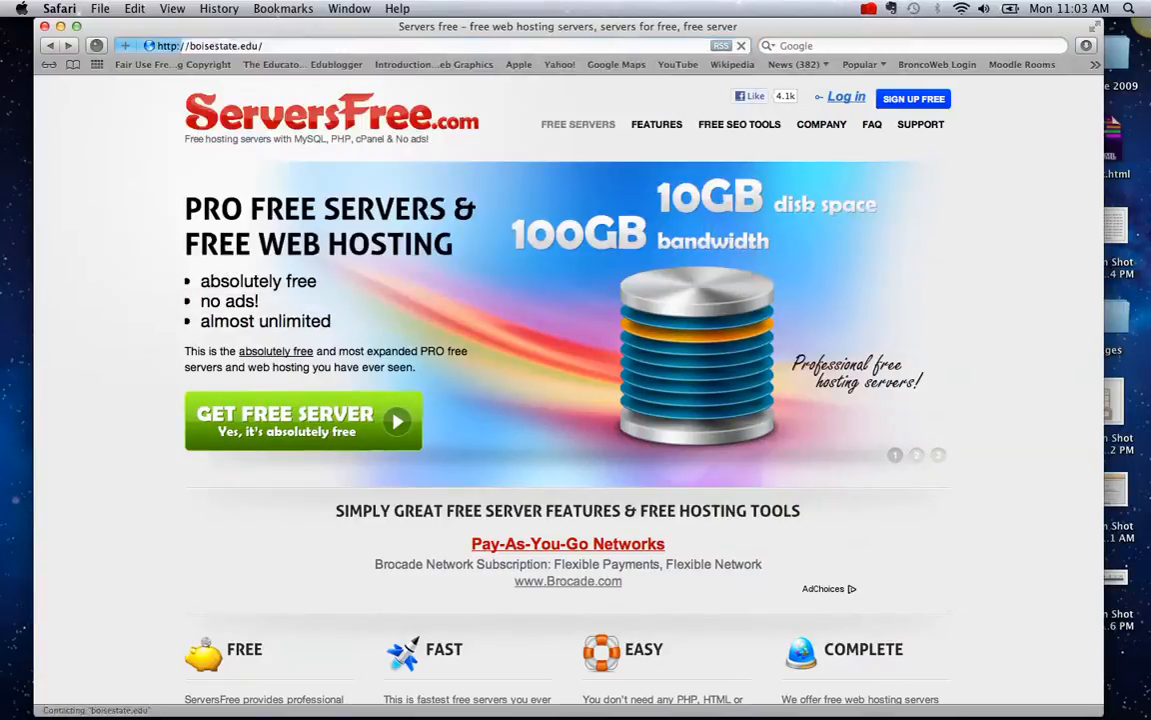
left_click(612, 99)
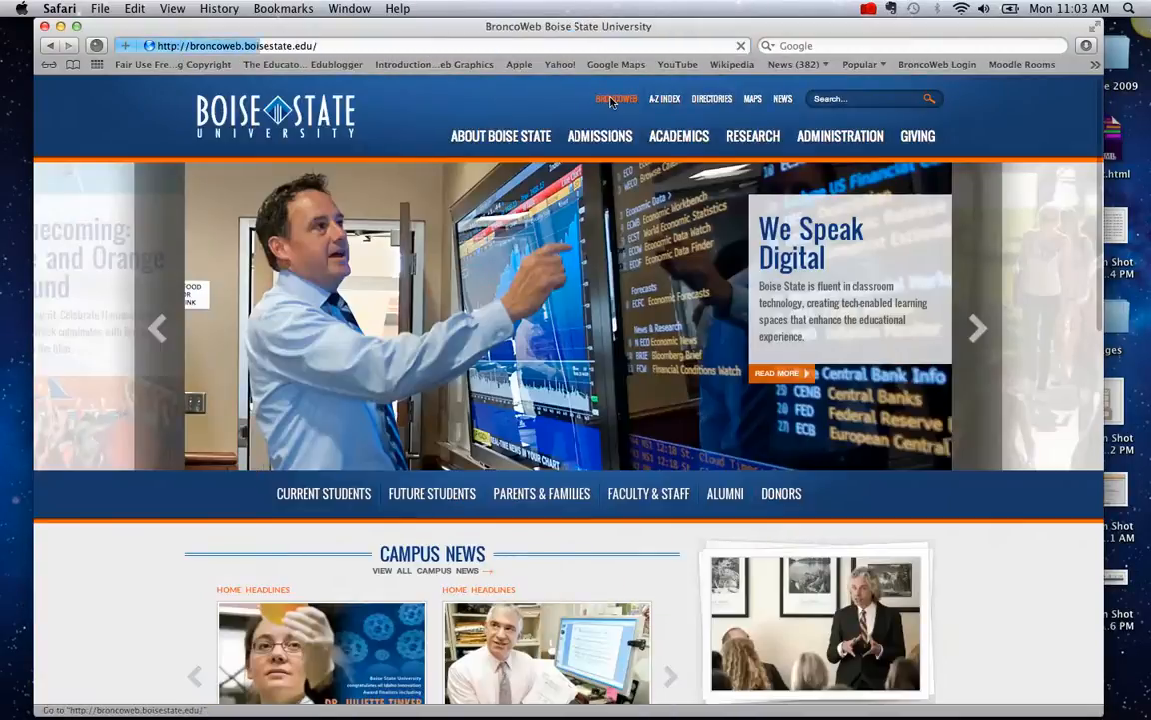
left_click(222, 246)
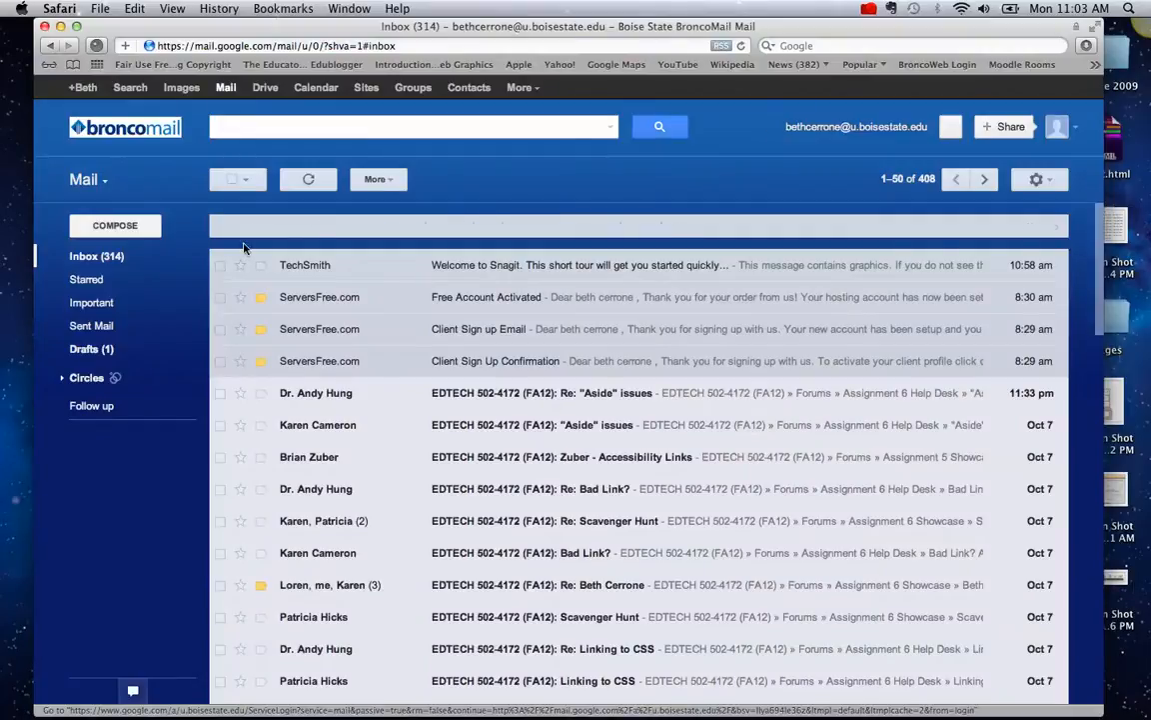
left_click(503, 364)
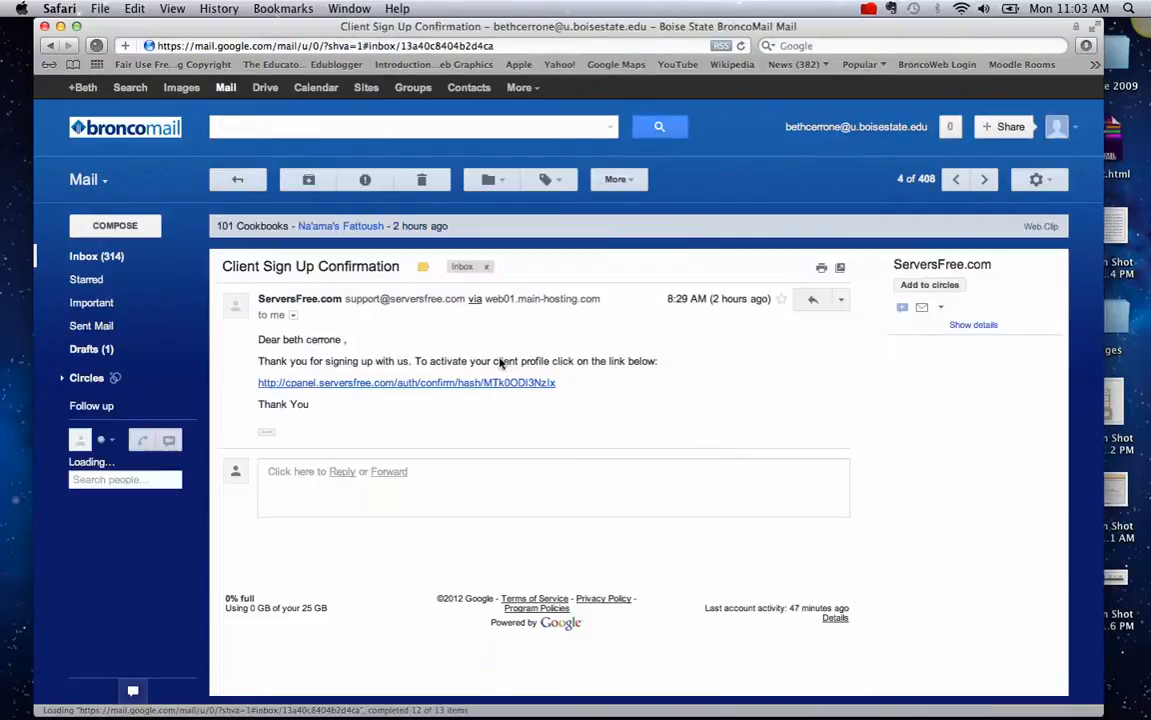
left_click(430, 383)
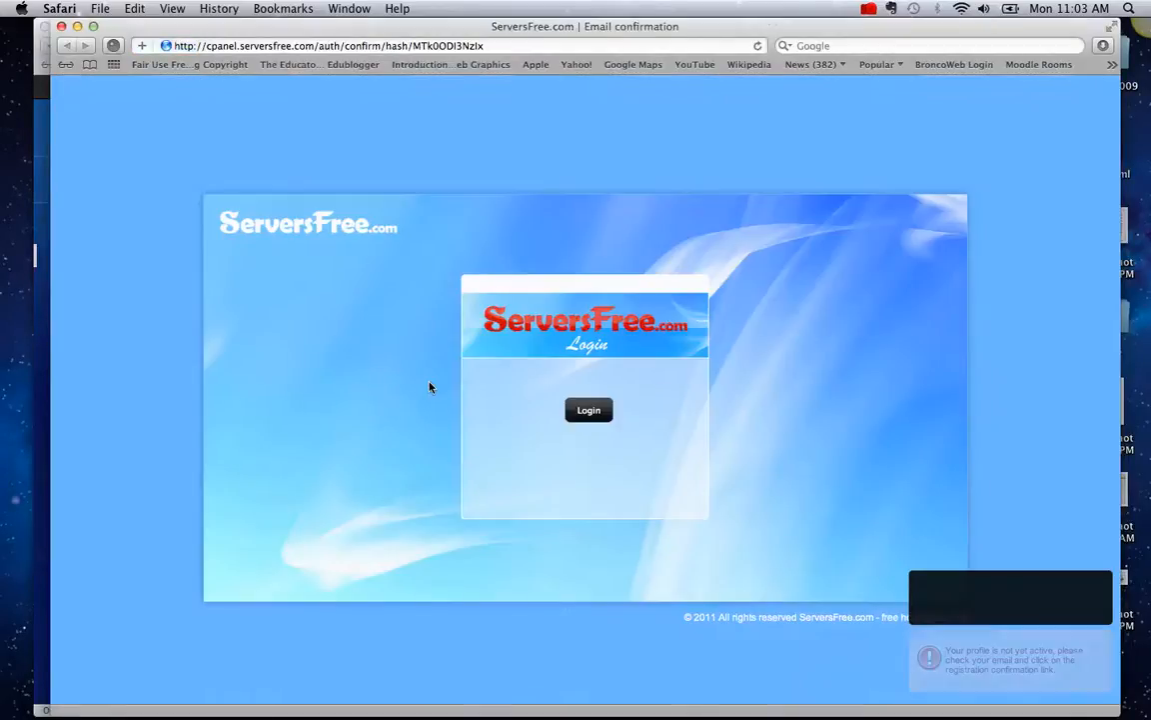
- Log in to ServersFree, view Active Accounts under the Control Panel, then close the window
left_click(589, 410)
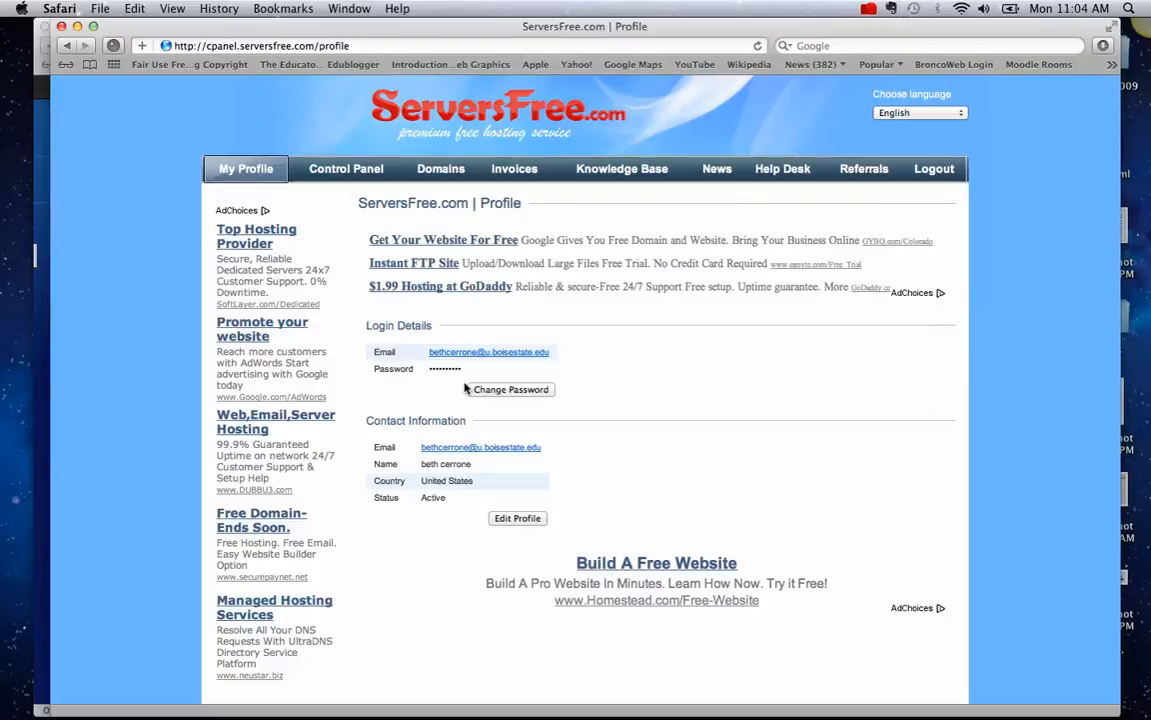
left_click(350, 169)
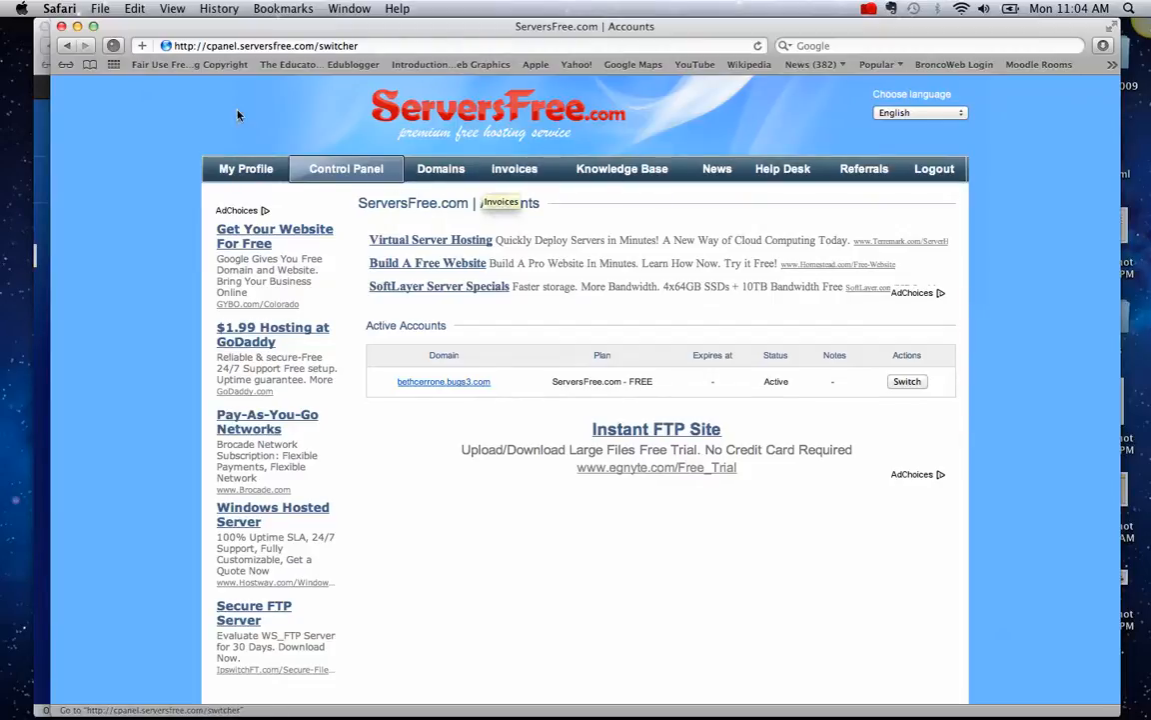
left_click(62, 28)
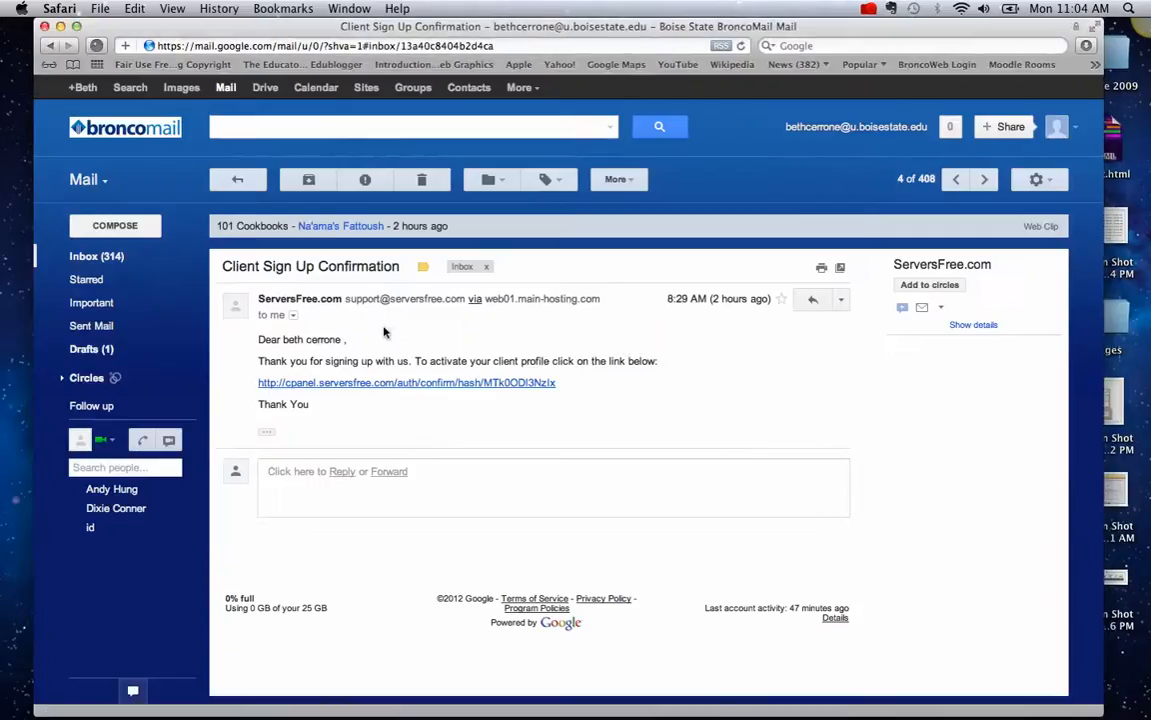
- Open the Free Account Activated email and scroll down to its Uploading Your Website FTP details
left_click(121, 263)
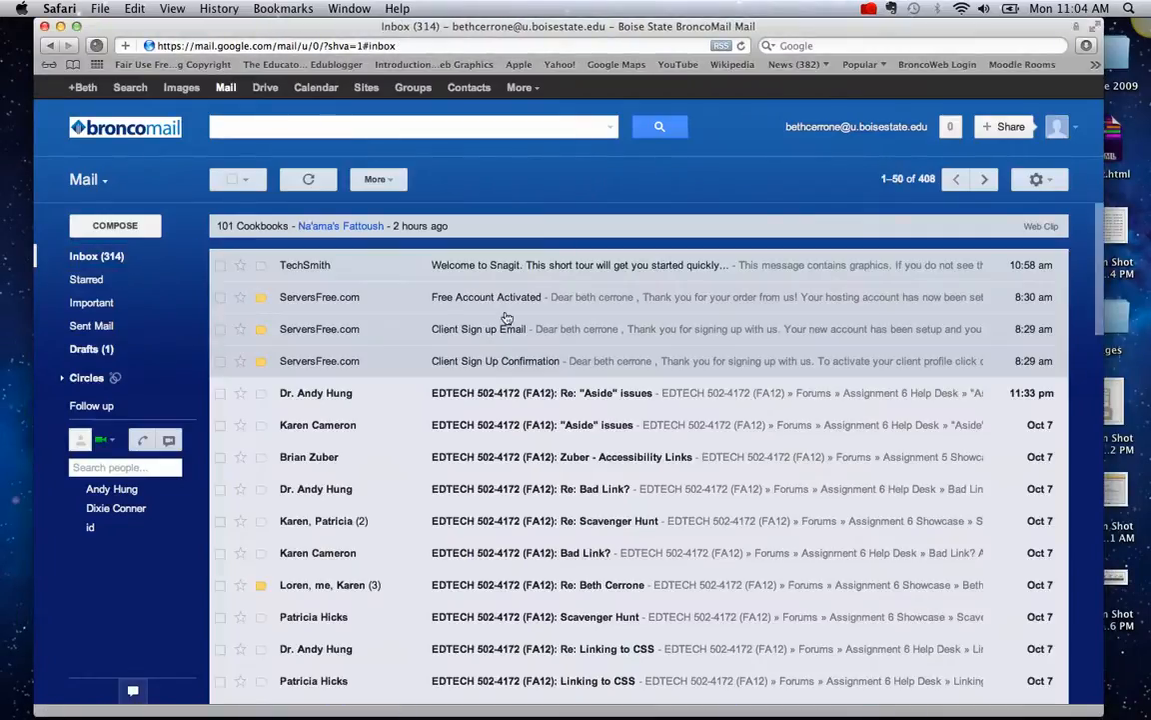
left_click(496, 333)
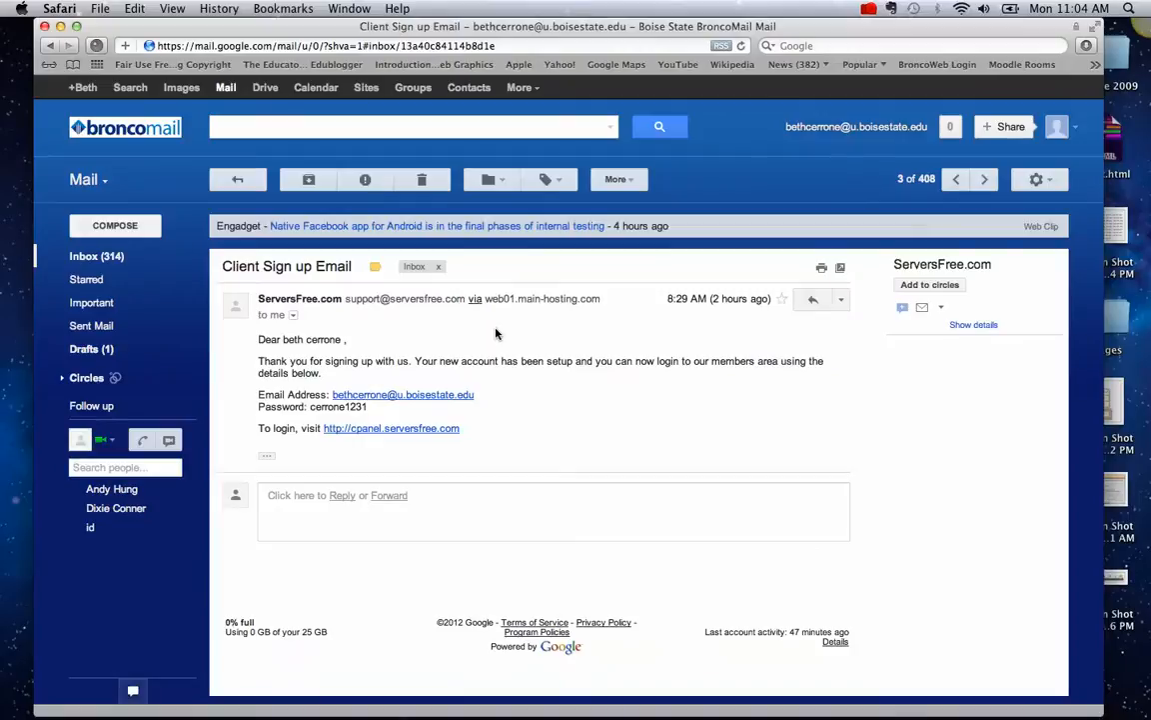
left_click(137, 259)
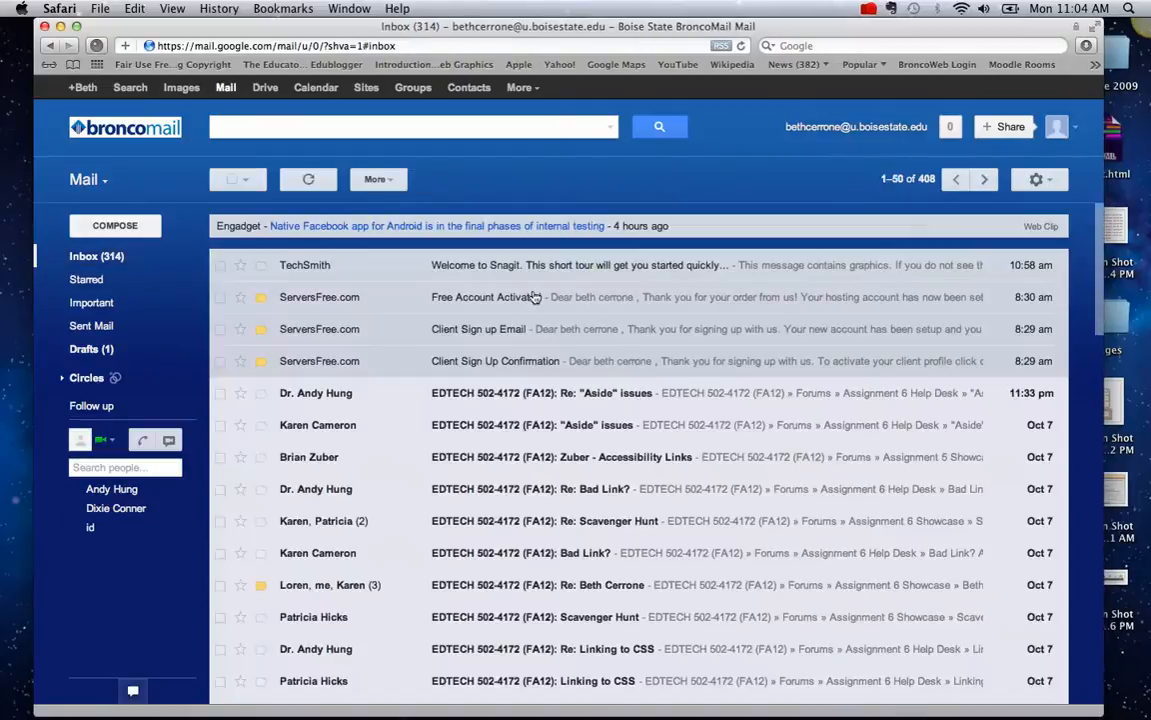
left_click(533, 299)
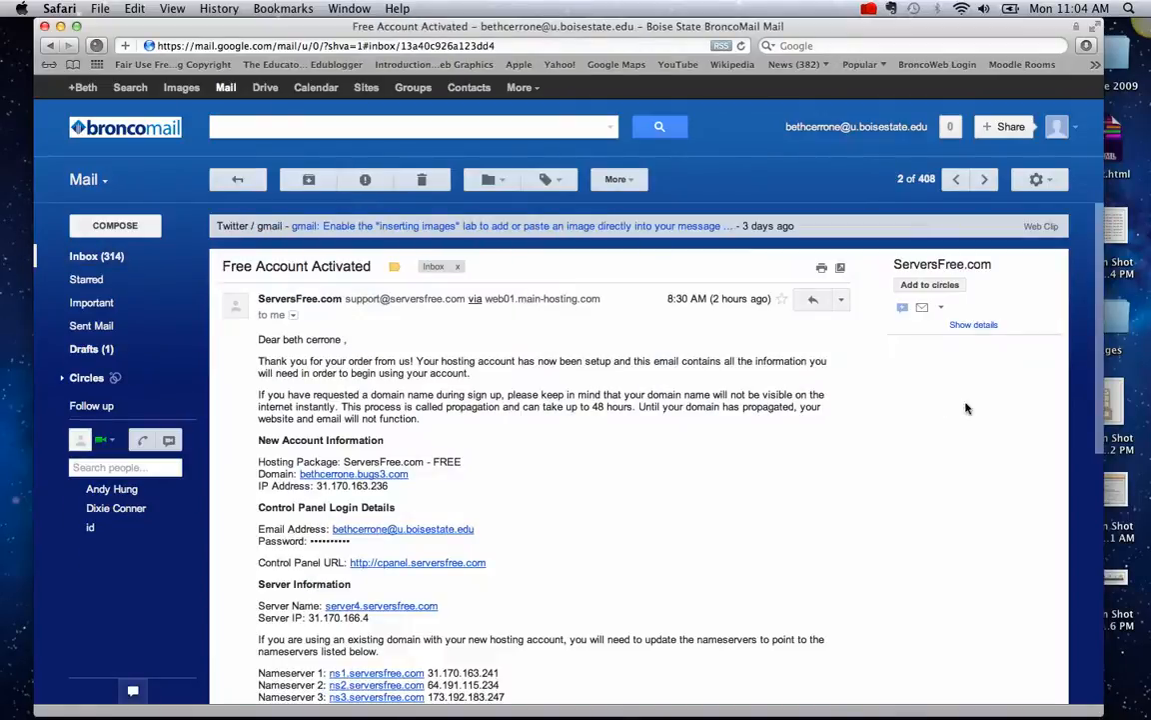
left_click_drag(1098, 263, 1104, 449)
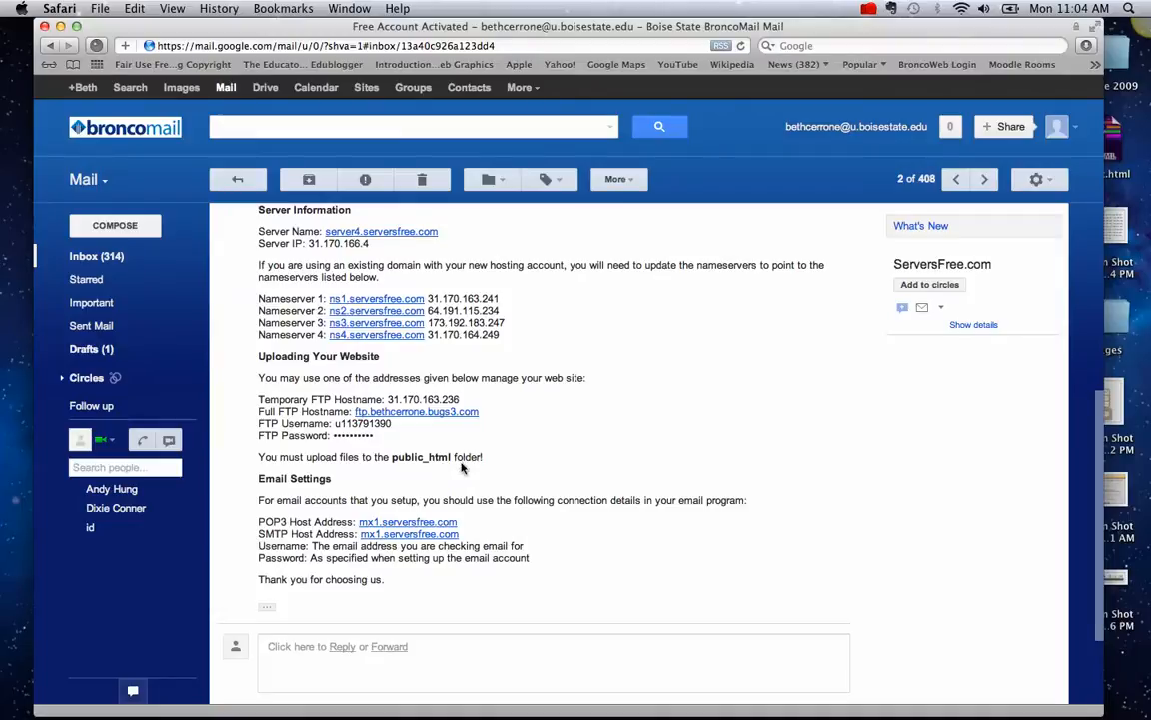
mouse_move(350, 712)
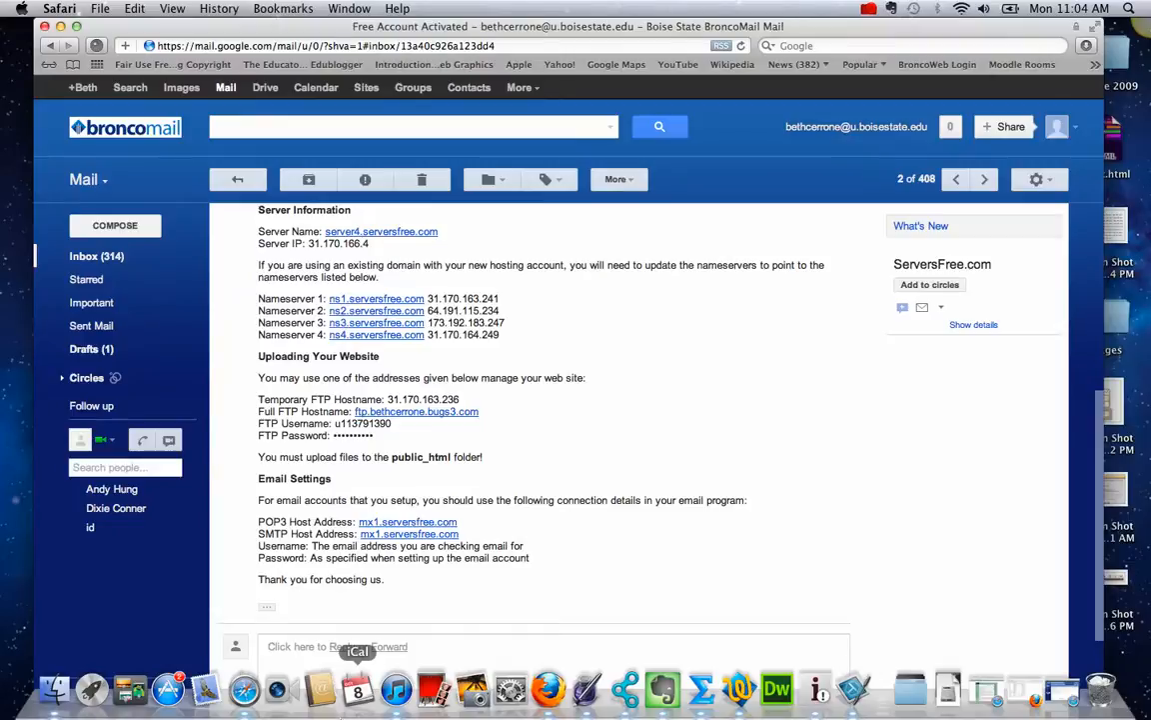
- In Firefox, search fireftp, open fireftp.mozdev.org, and launch FireFTP from Tools > Web Developer
left_click(548, 690)
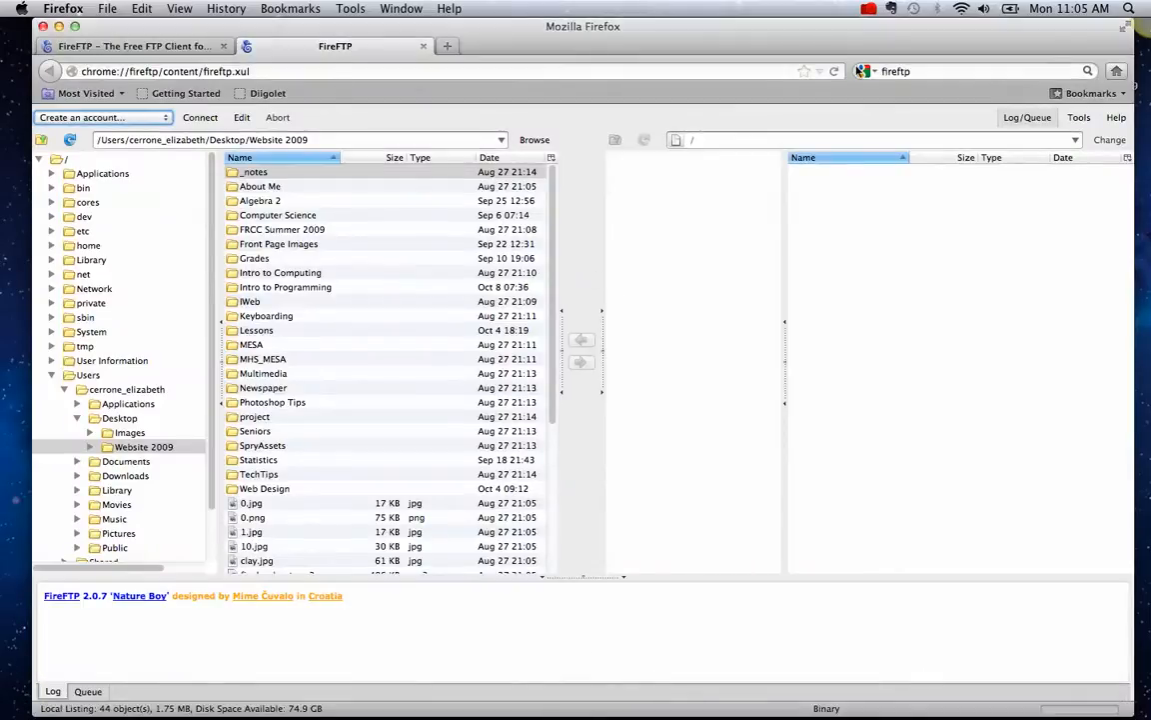
left_click(941, 71)
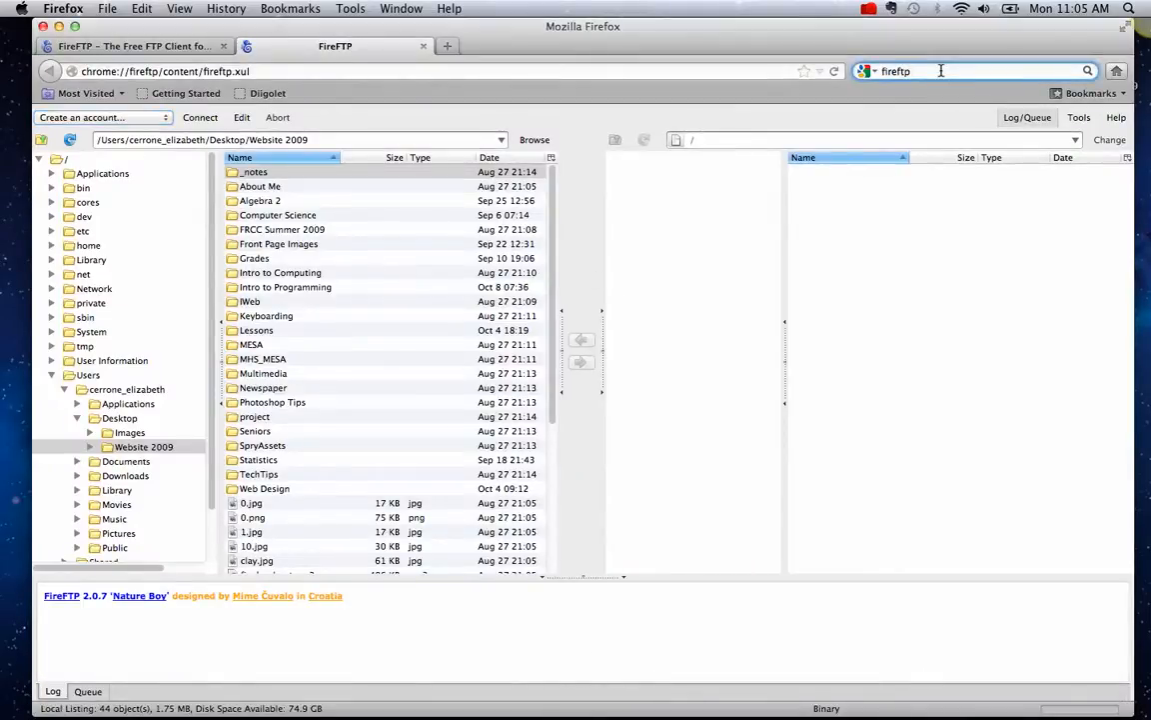
key("Return")
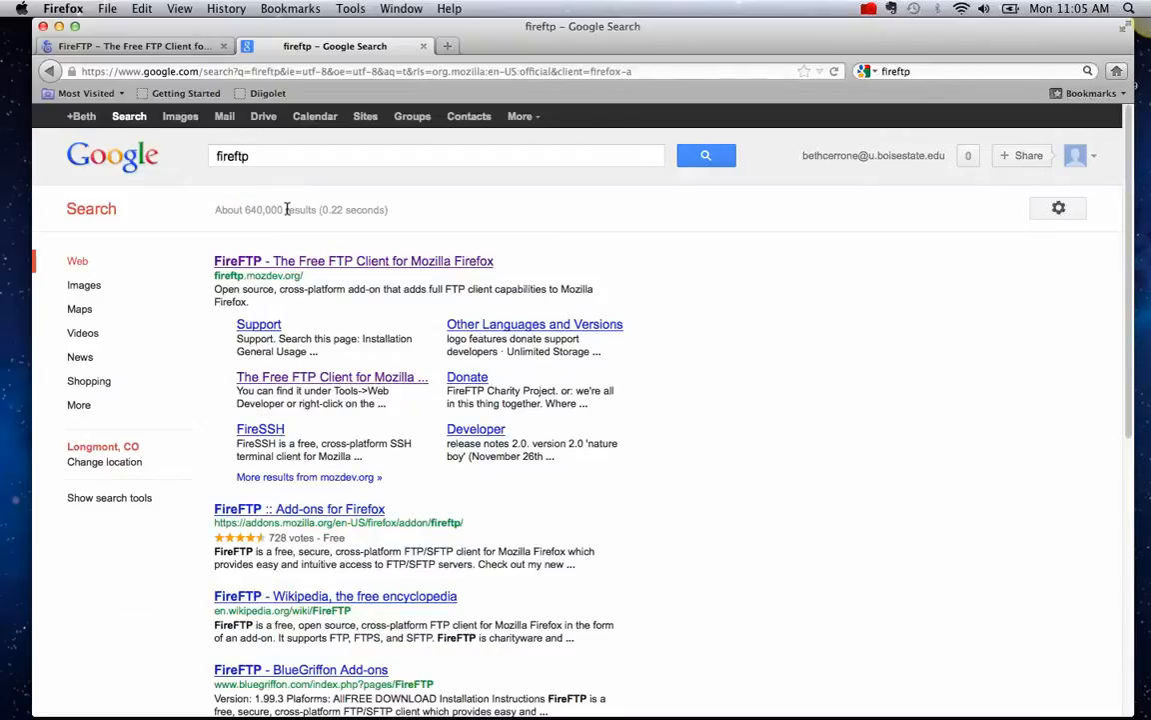
left_click(287, 261)
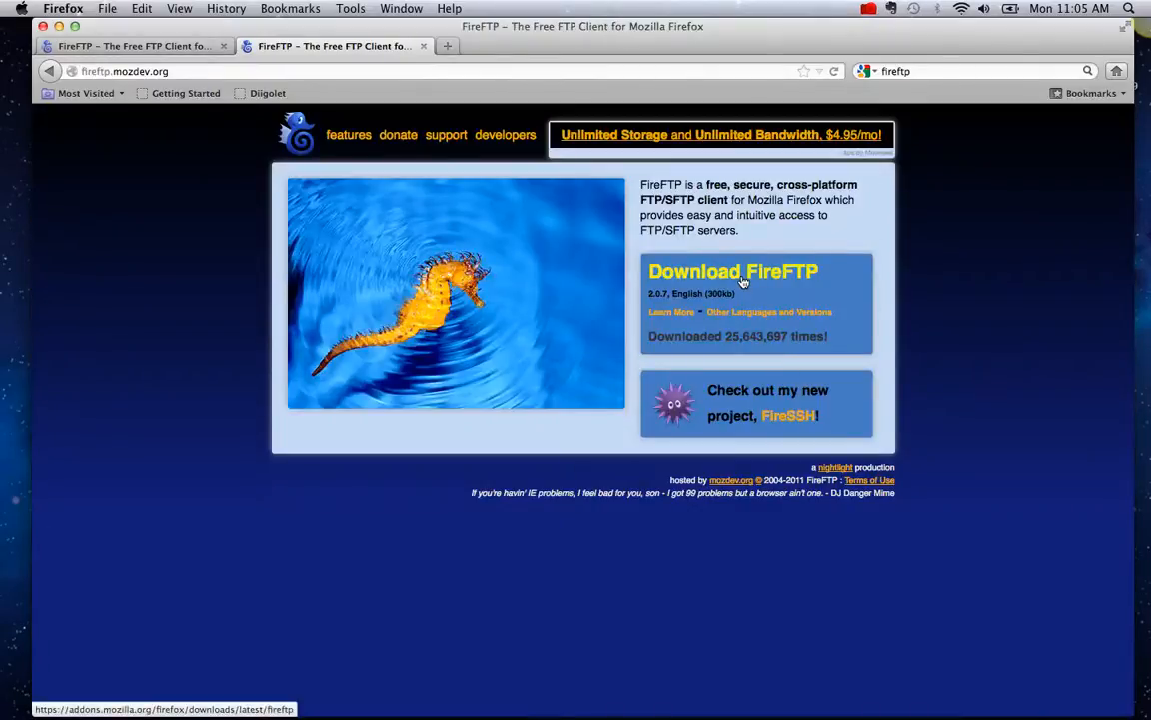
left_click(350, 10)
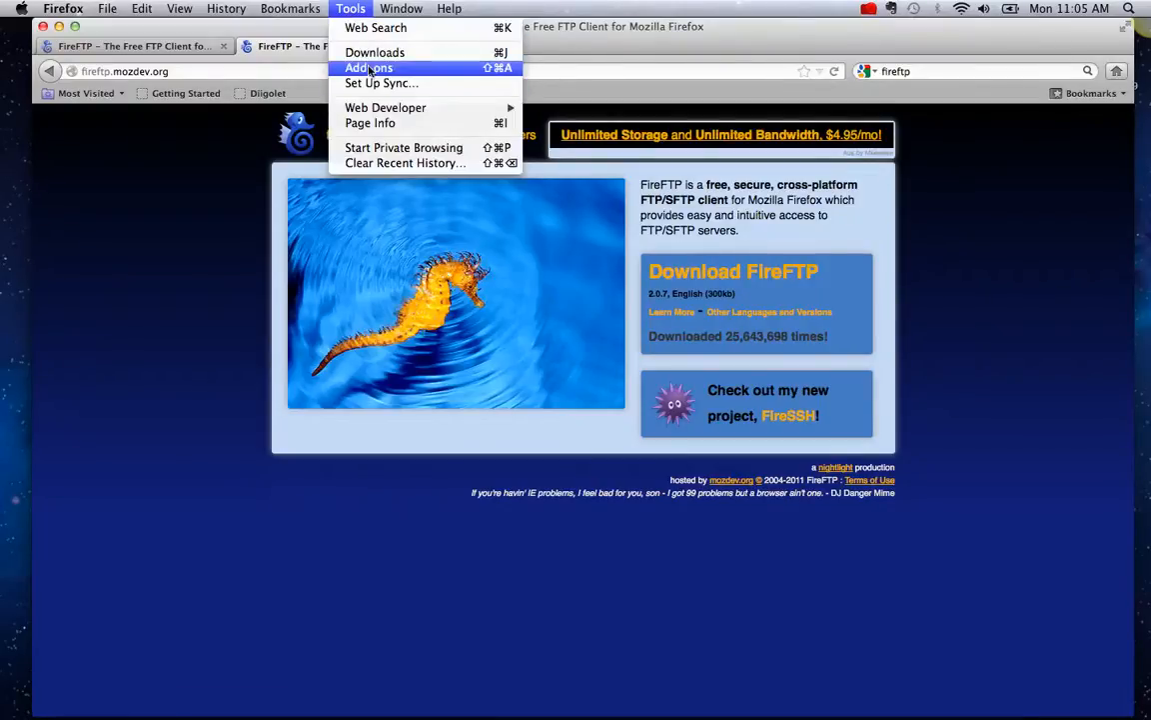
mouse_move(373, 115)
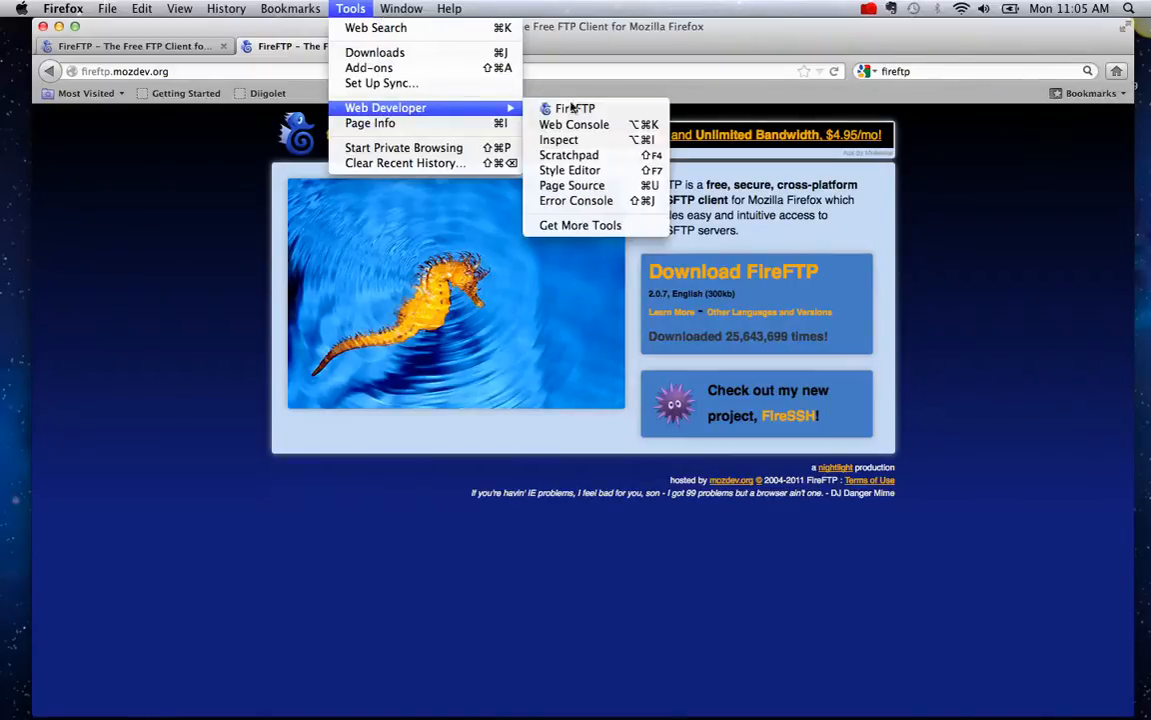
left_click(572, 109)
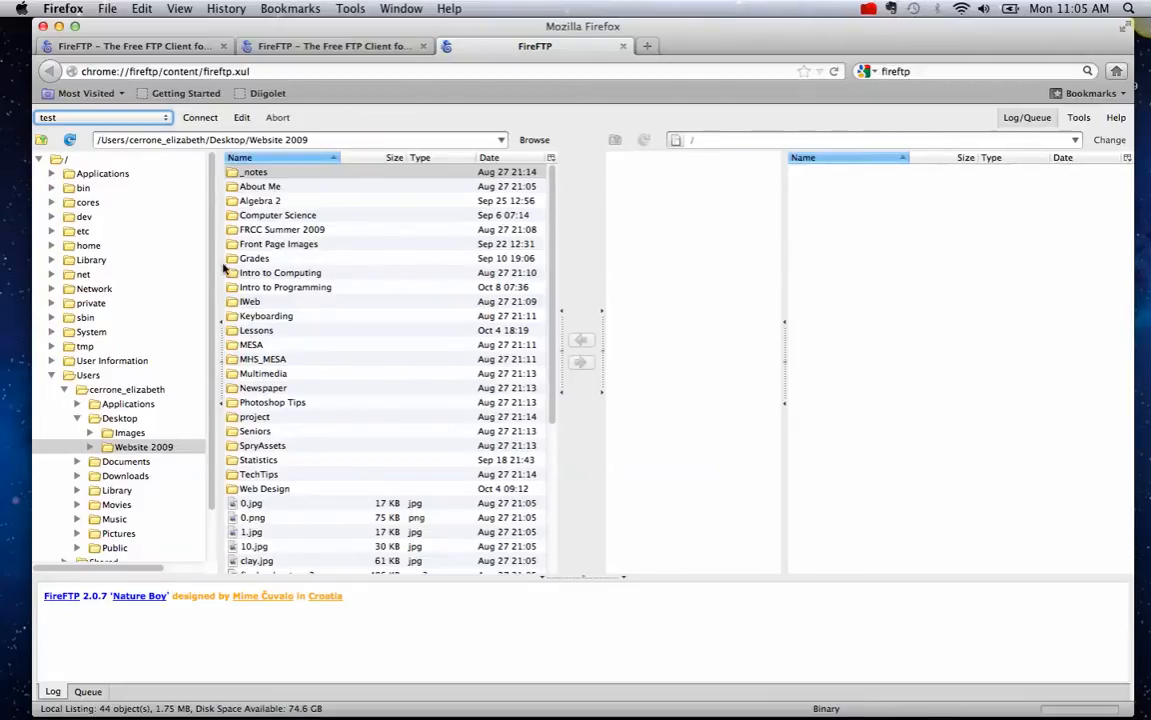
- Create a FireFTP account named 'test 2' using the FTP hostname copied from the hosting e-mail
left_click(152, 117)
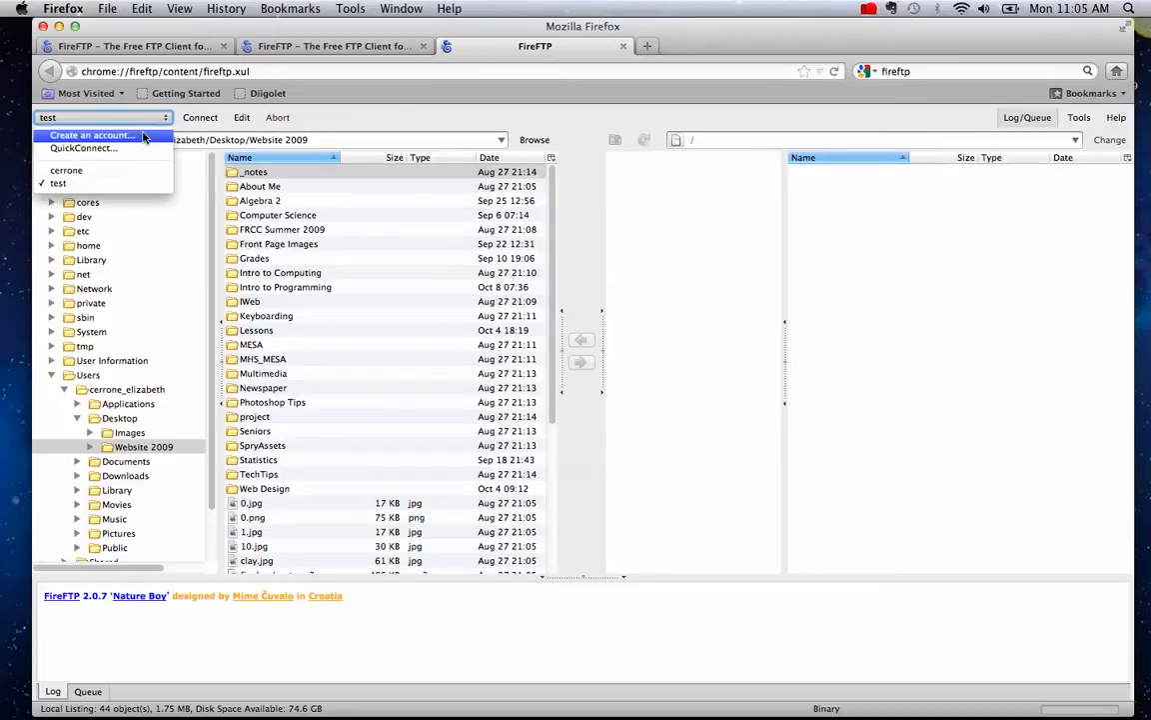
left_click(143, 136)
left_click(505, 302)
type("test 2")
left_click(501, 323)
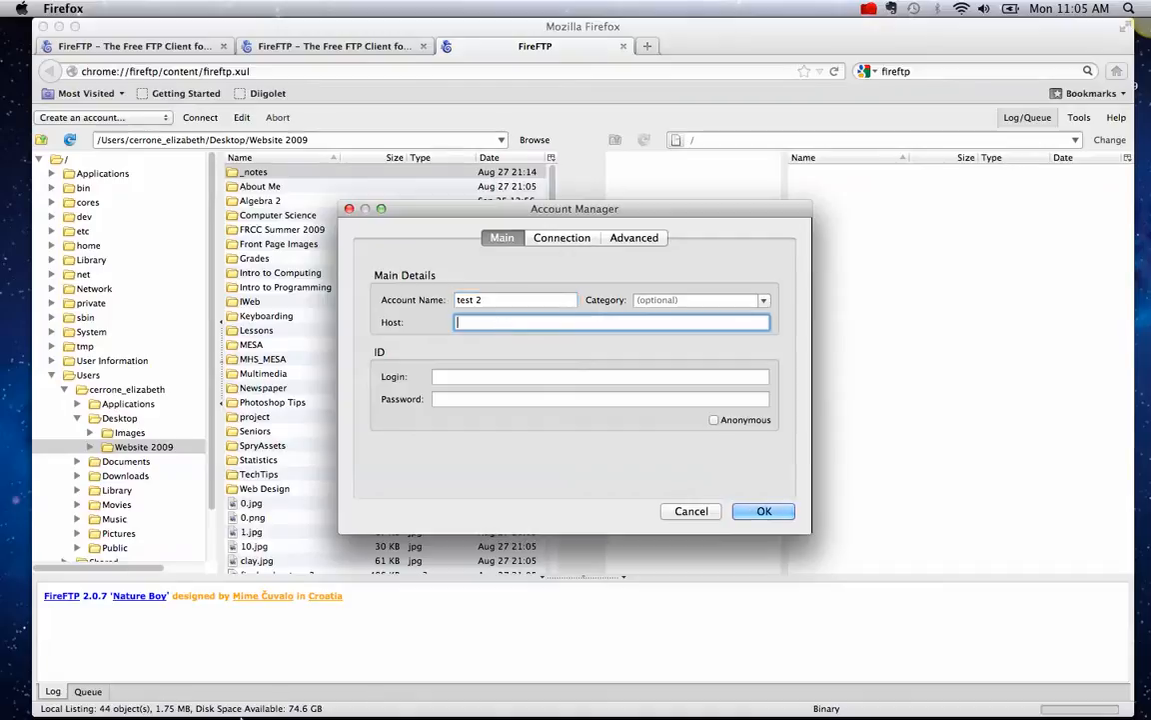
left_click(252, 689)
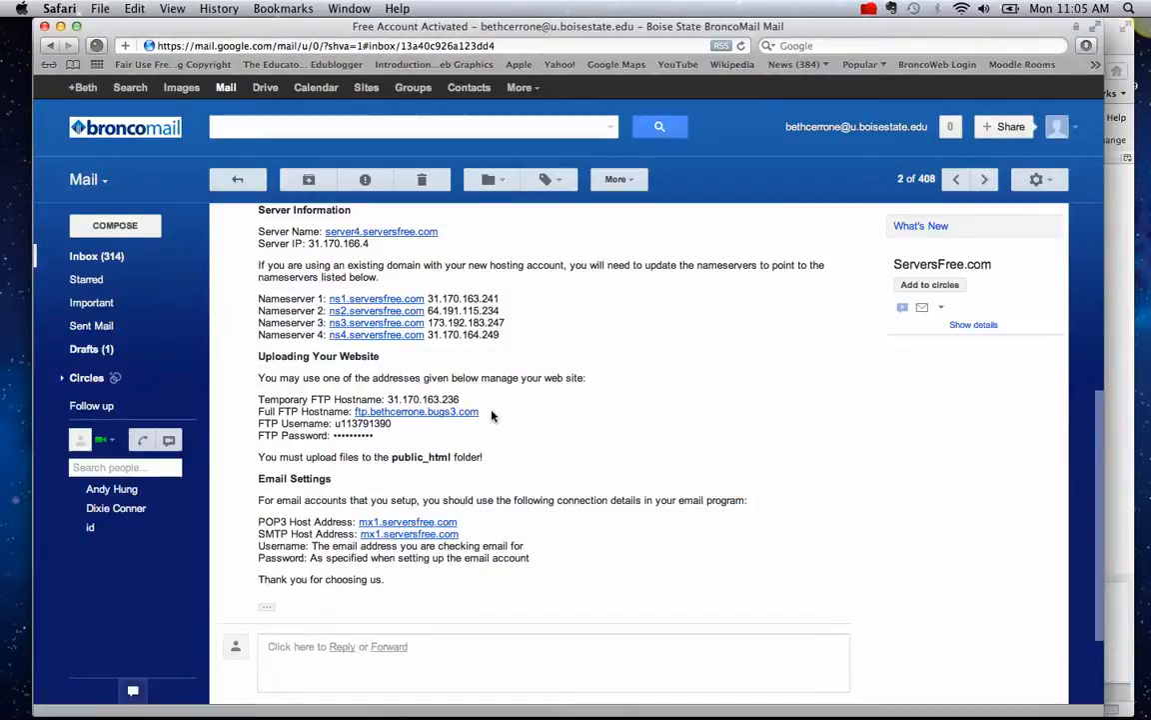
left_click_drag(484, 413, 352, 415)
key("super+c")
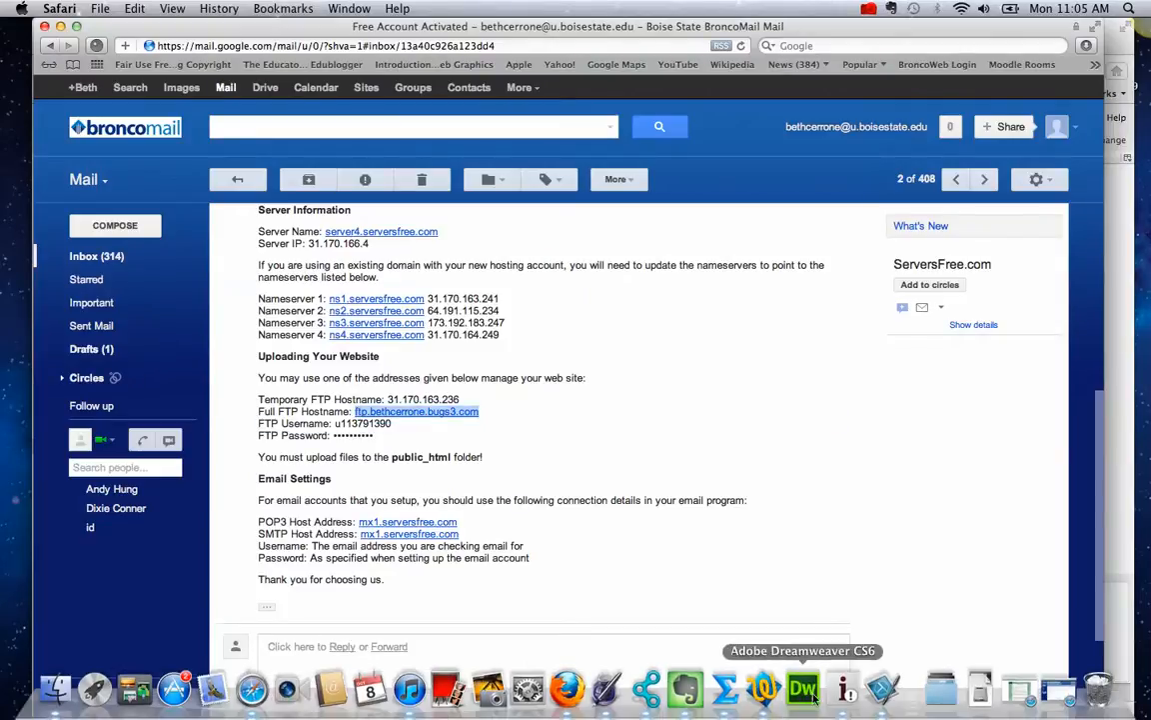
left_click(570, 691)
key("super+v")
- Paste the FTP username from the e-mail as login, enter the password, and save the account
left_click(484, 375)
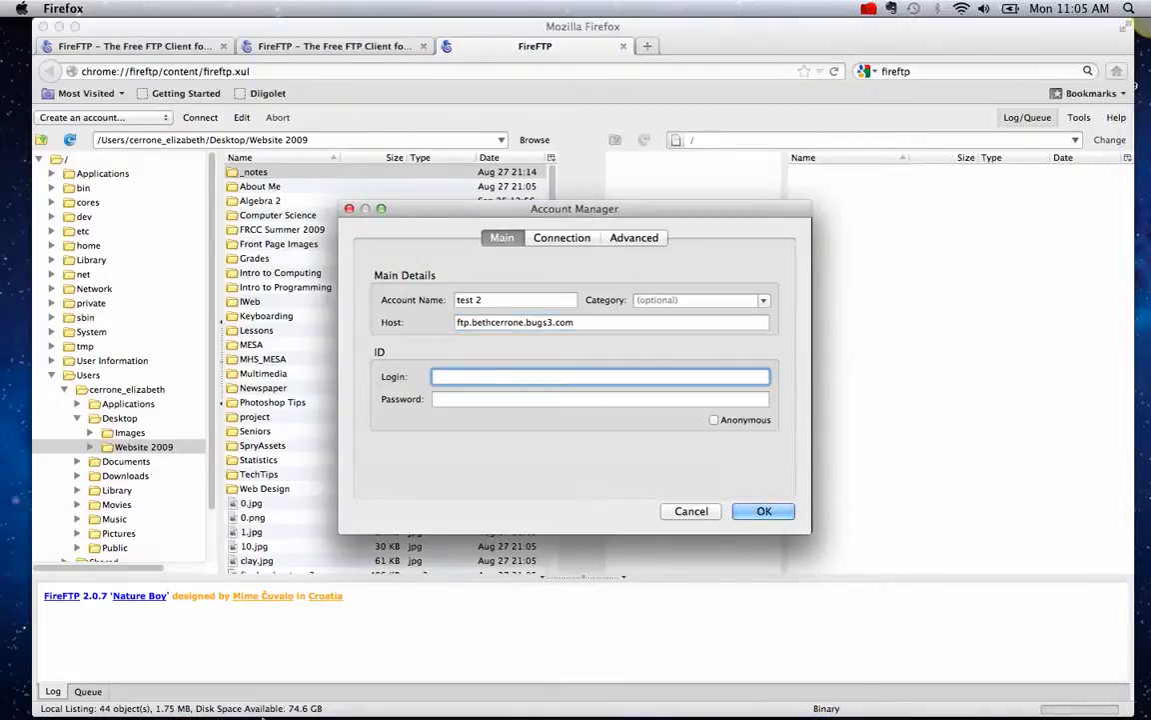
left_click(252, 690)
left_click_drag(393, 423, 334, 423)
key("super+c")
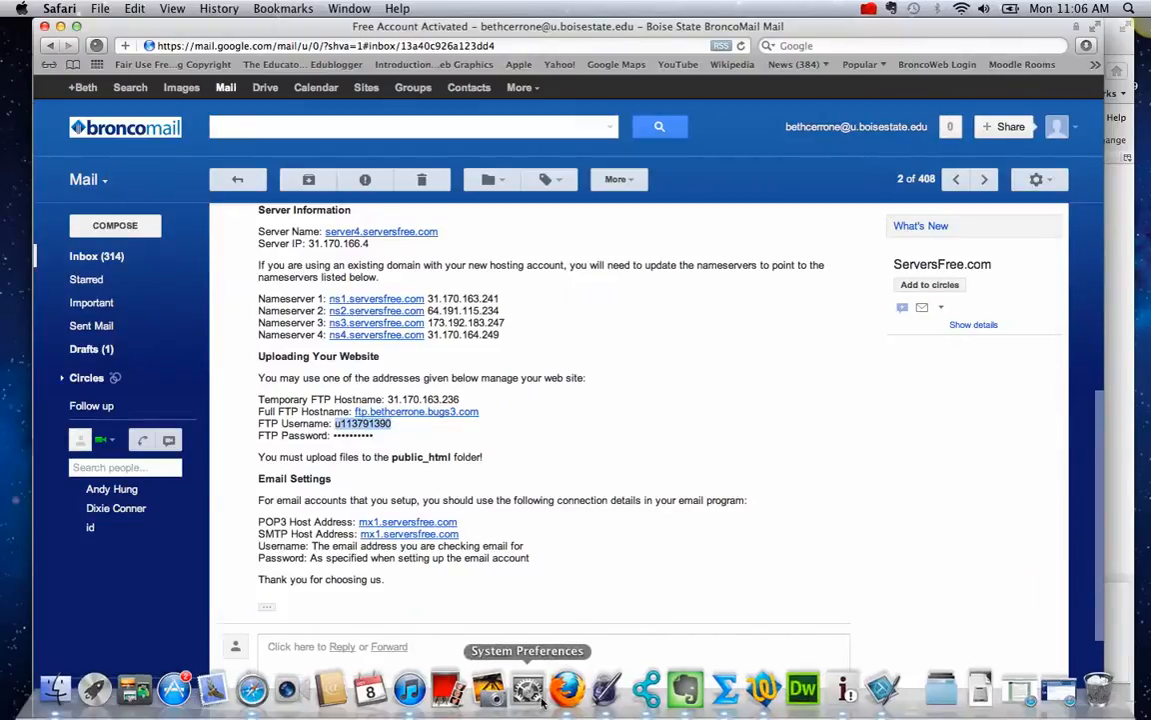
left_click(566, 690)
key("super+v")
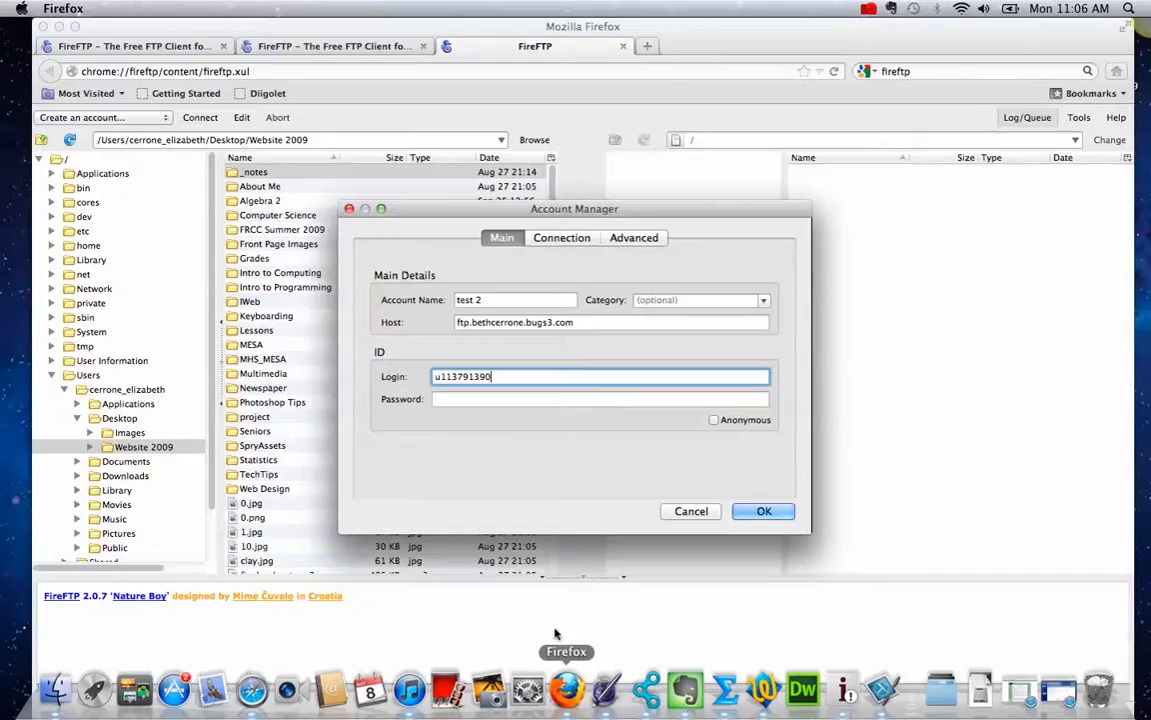
left_click(465, 399)
type("•••••••••••")
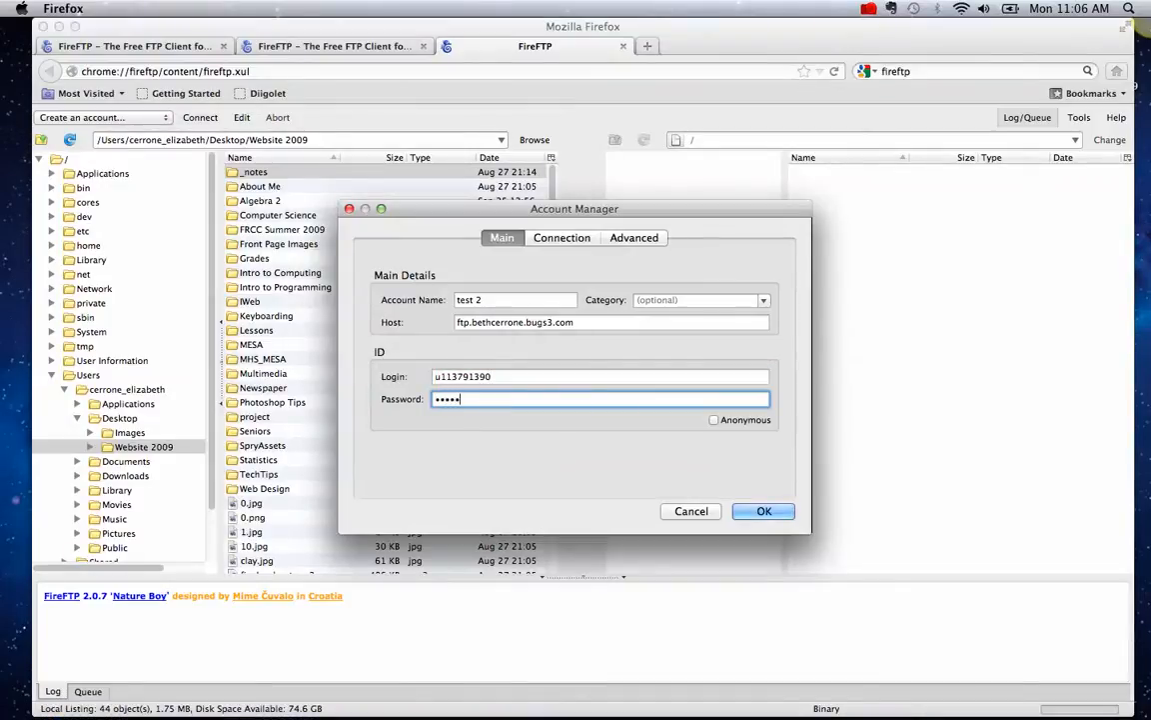
left_click(763, 513)
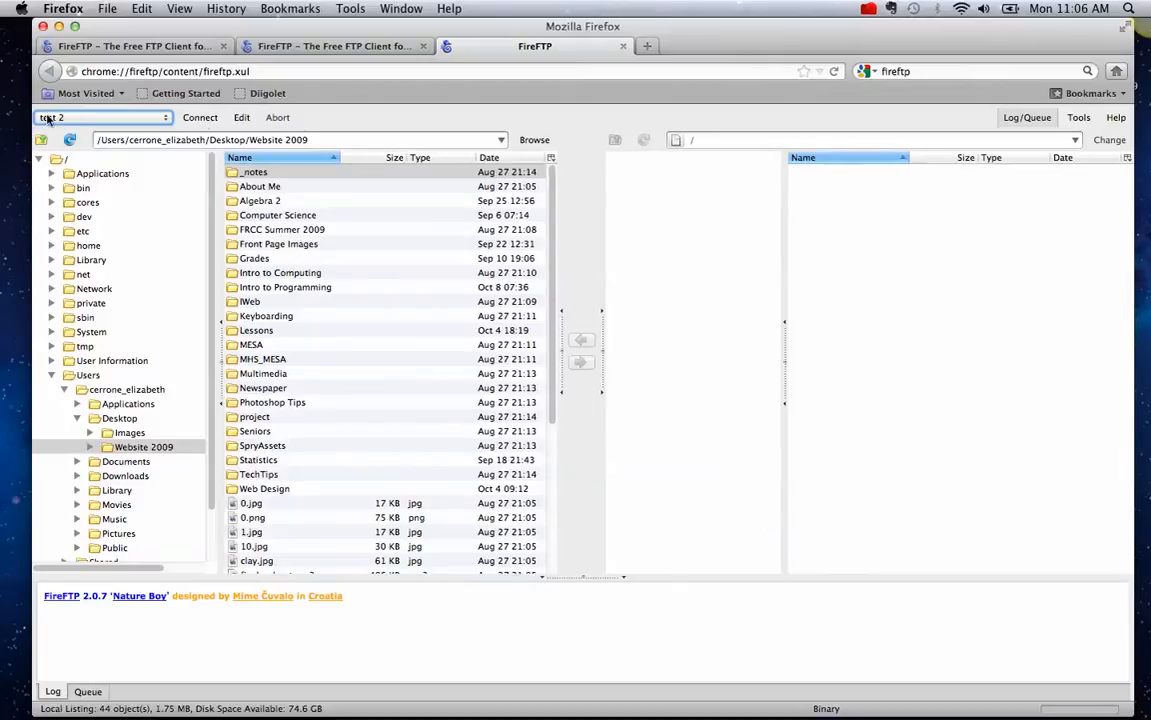
- Connect as test 2, open the server's public_html folder and the local Intro to Programming folder
left_click(199, 117)
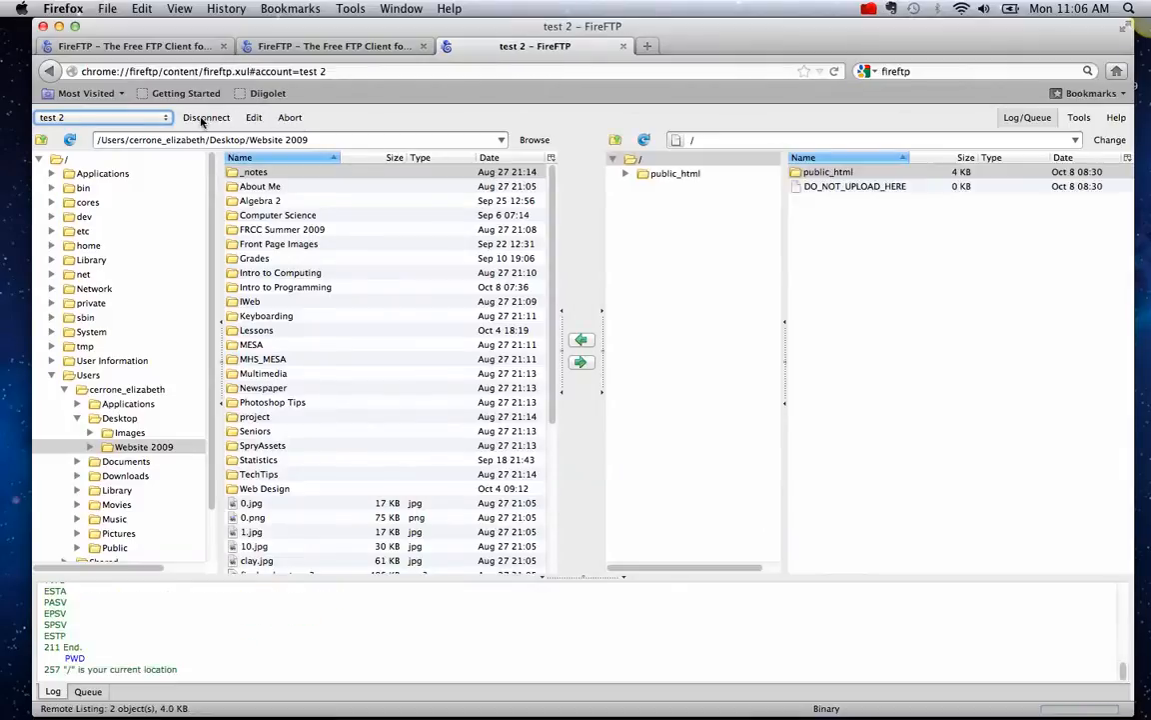
double_click(835, 173)
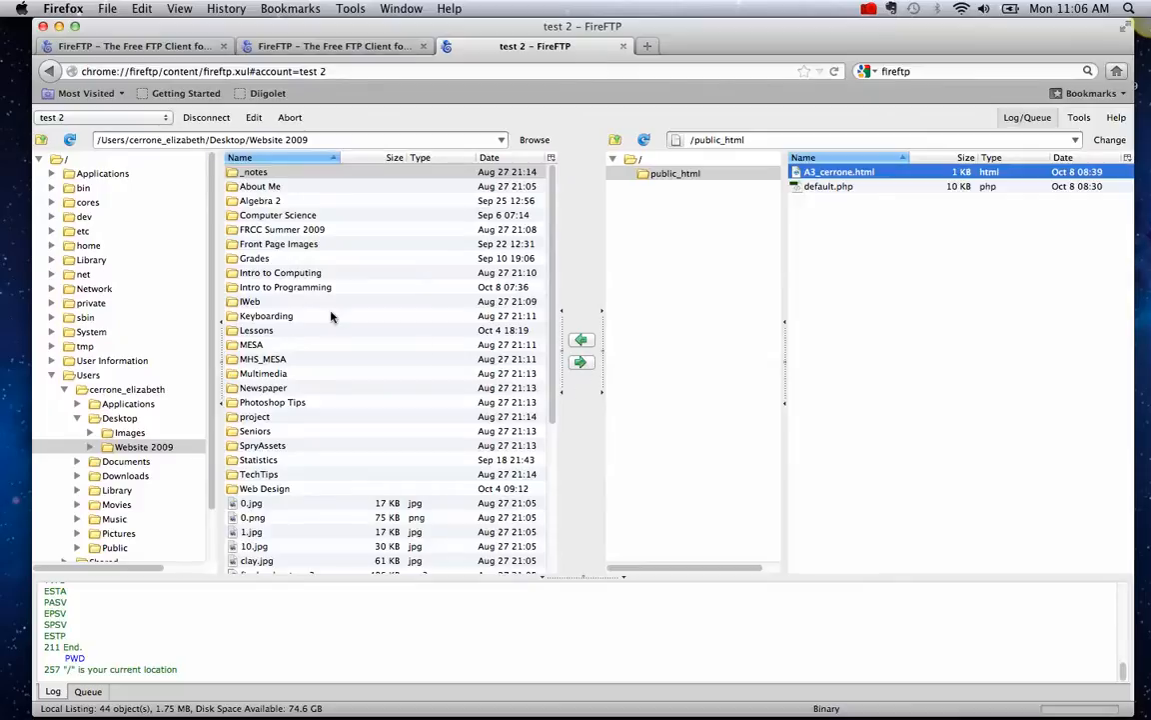
double_click(310, 289)
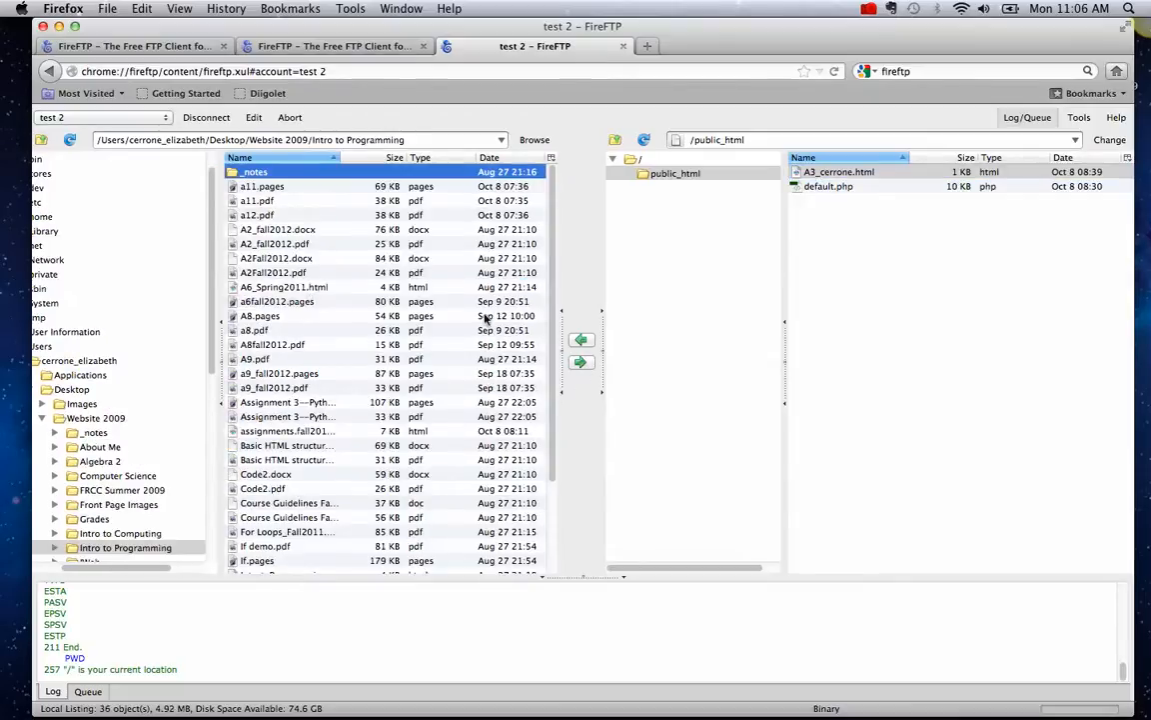
- Upload assignments_fall2012.html from local Website 2009/Web Design into the server's /public_html
scroll(551, 262, "down", 3)
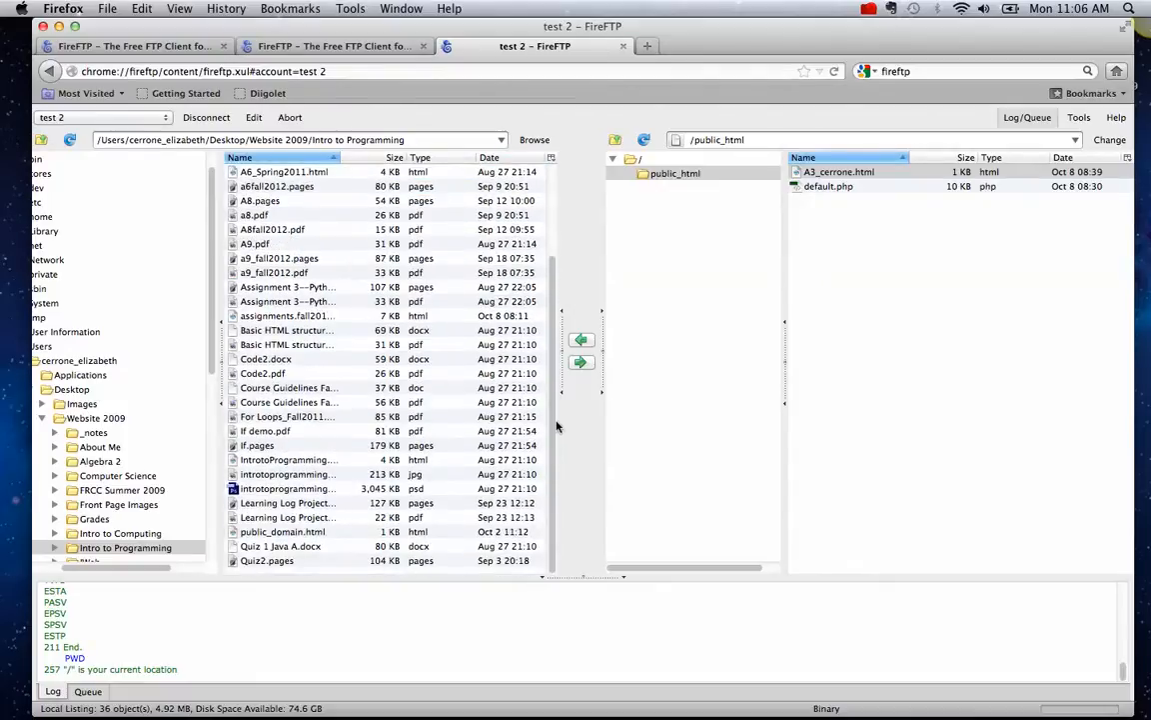
left_click_drag(556, 420, 573, 149)
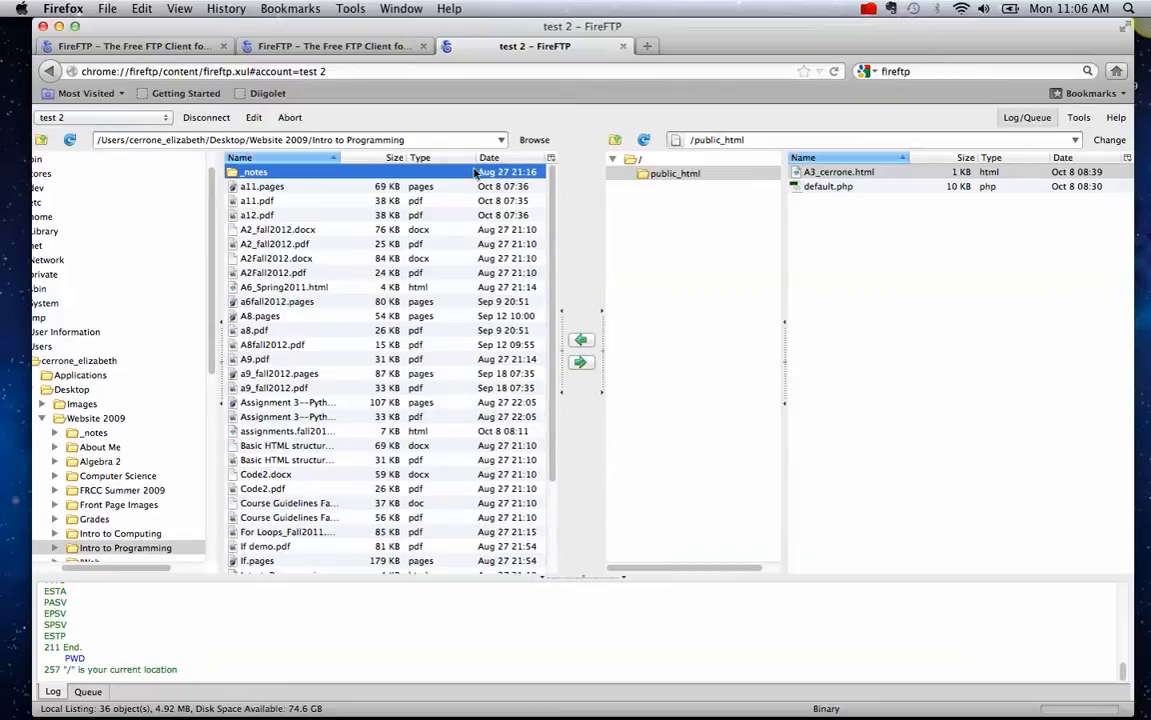
left_click(499, 140)
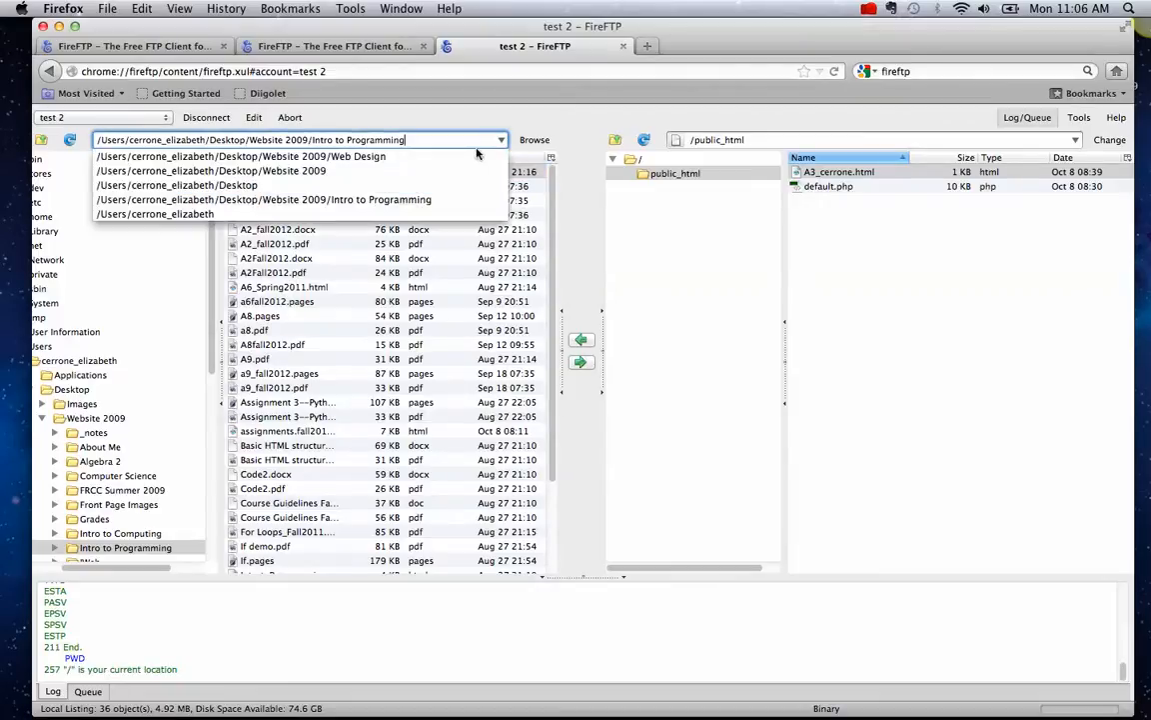
left_click(473, 156)
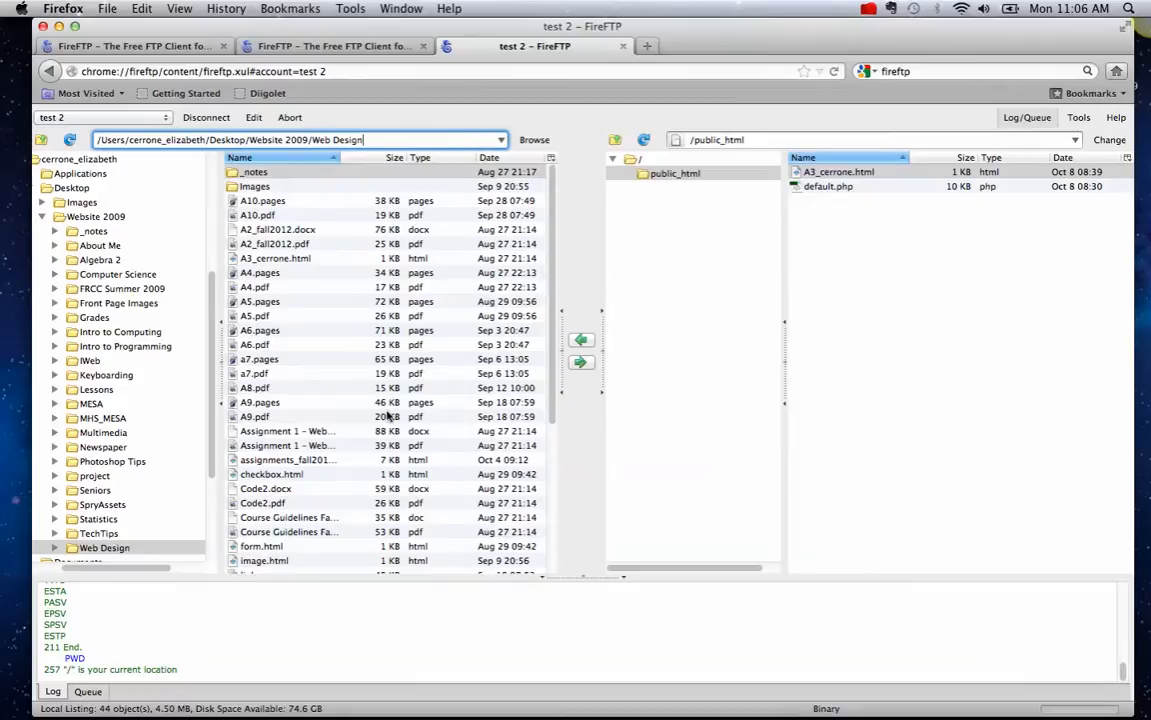
left_click(422, 461)
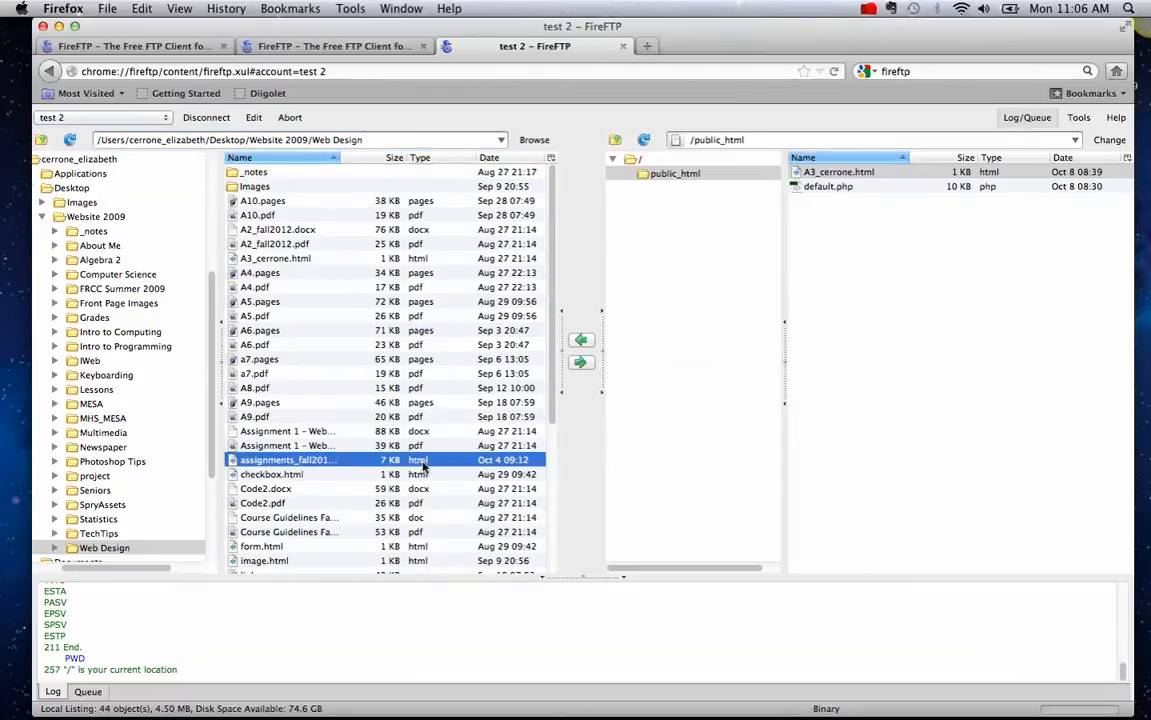
left_click(582, 363)
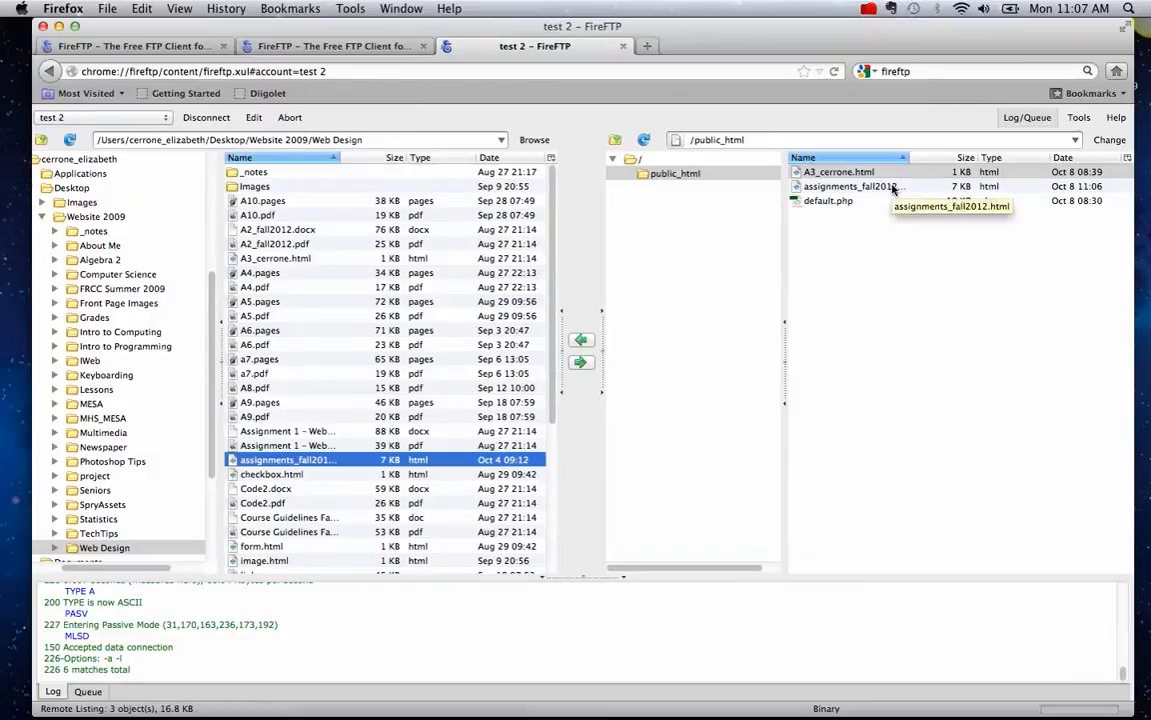
left_click(350, 47)
- Begin entering the hosted site's web address, then check the test 2 account's host without changes
left_click(335, 71)
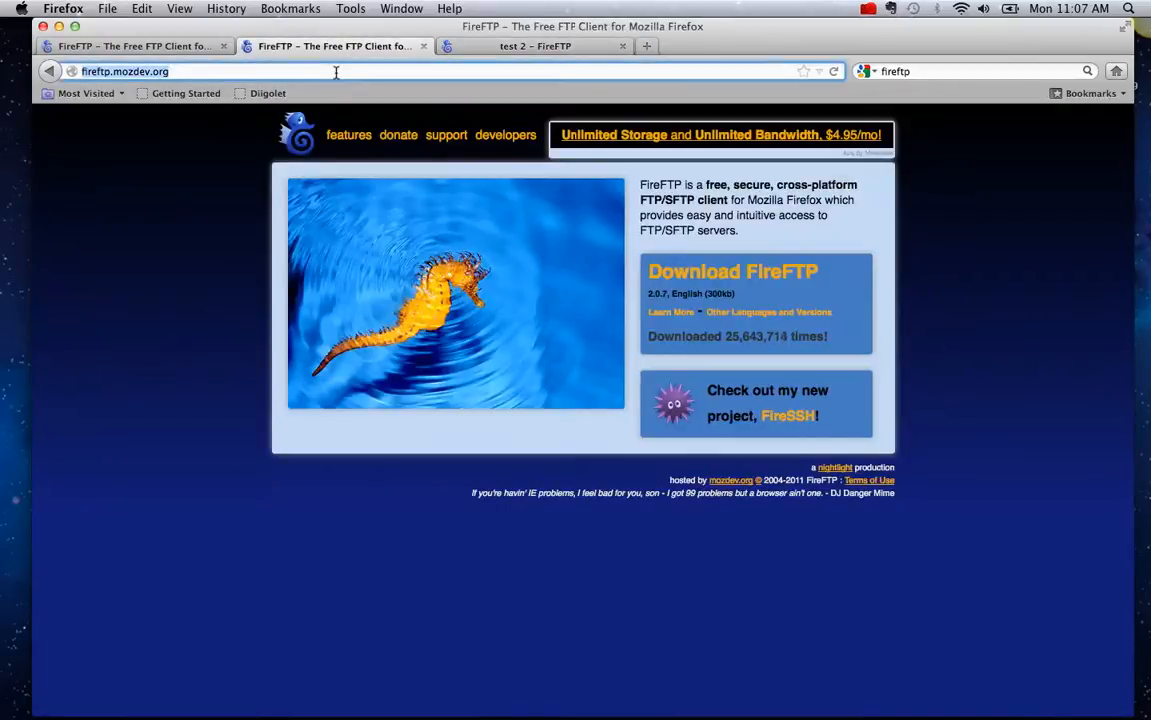
type("bethcerrone")
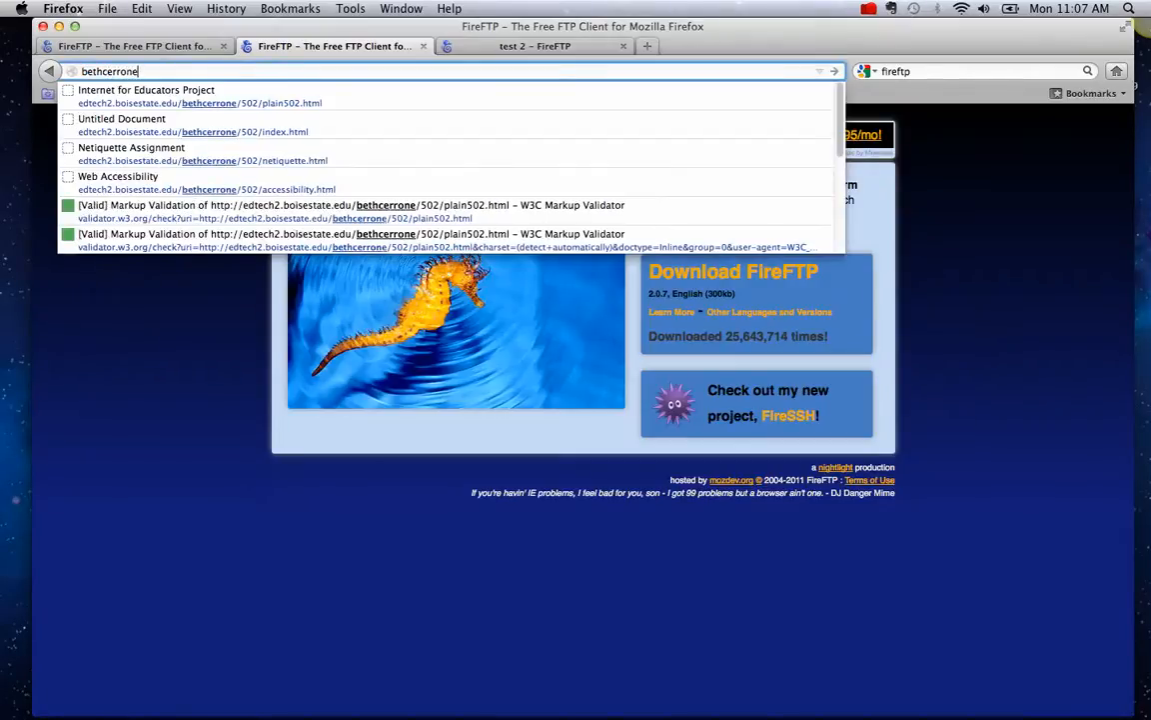
type(".")
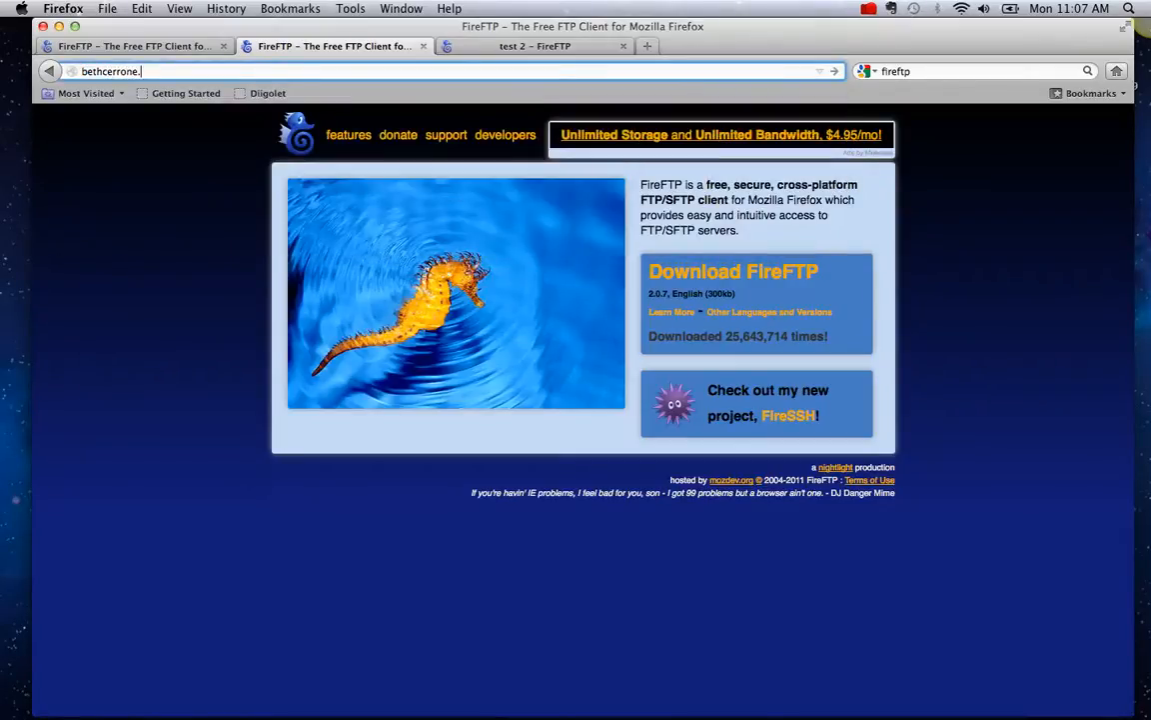
left_click(470, 47)
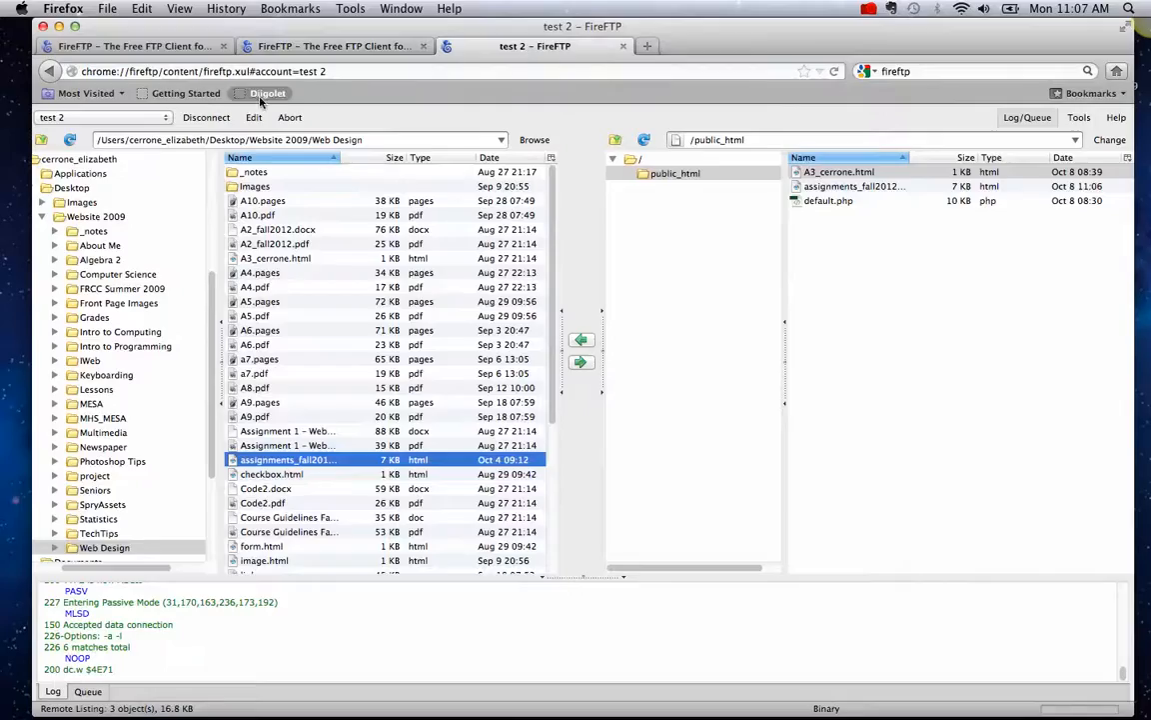
left_click(253, 118)
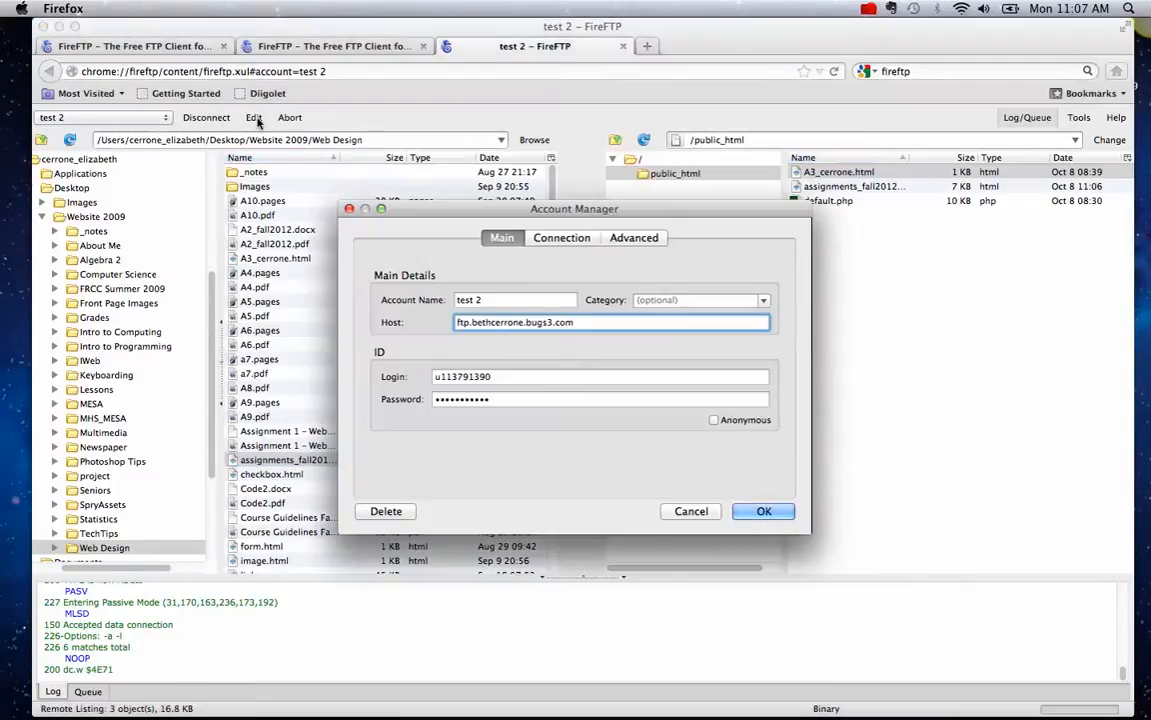
left_click(706, 512)
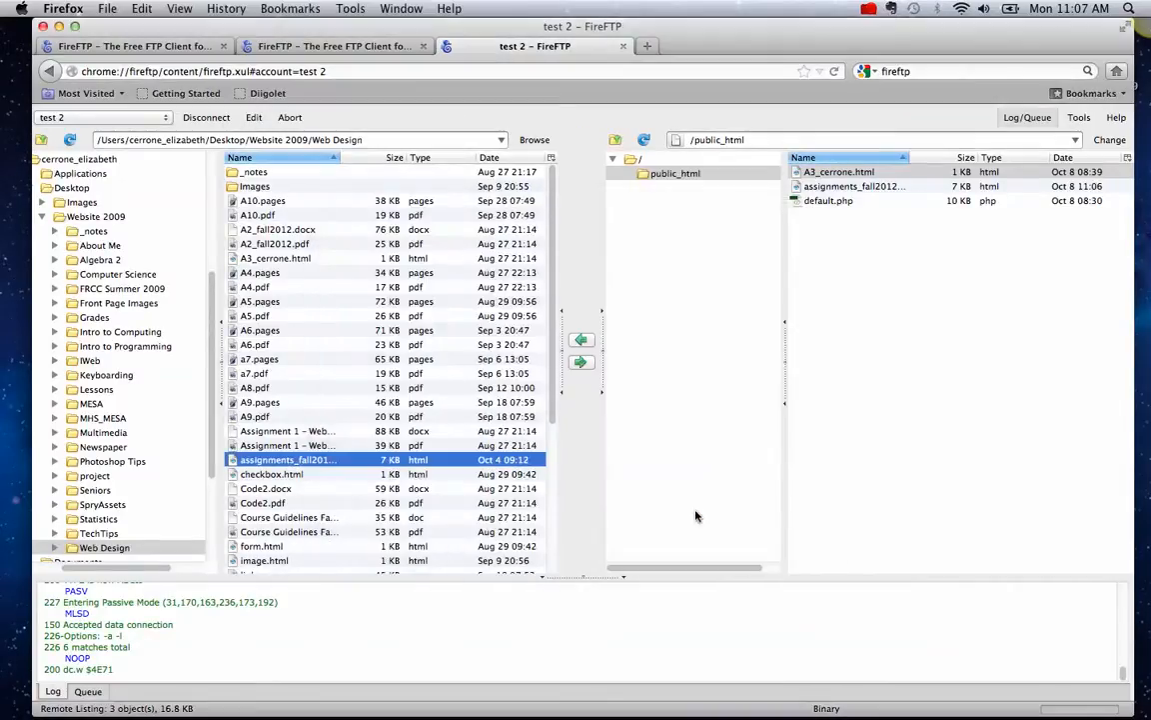
- Finish typing the site's bugs3.com address and bring the Safari mail window forward
left_click(347, 50)
left_click(263, 65)
type("bugs3.com")
mouse_move(418, 717)
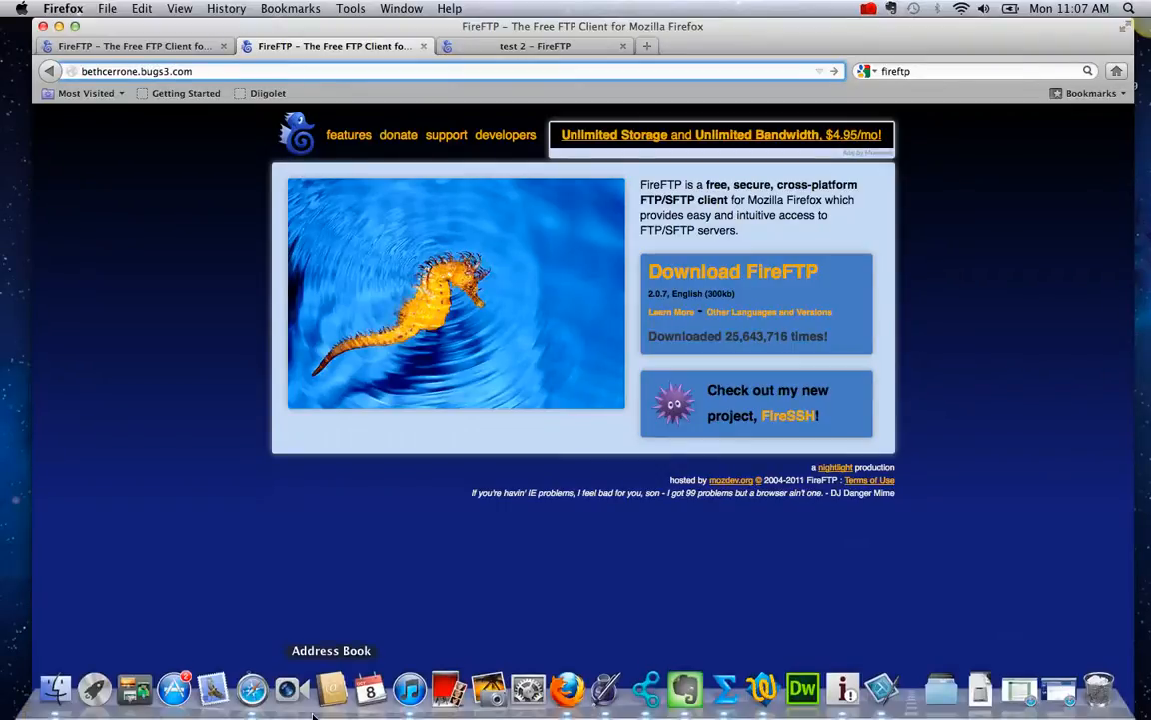
left_click(249, 689)
- Enter bethcerrone.bugs3.com/A3_cerrone.html in Safari's address bar after checking the file name in FireFTP
left_click(469, 44)
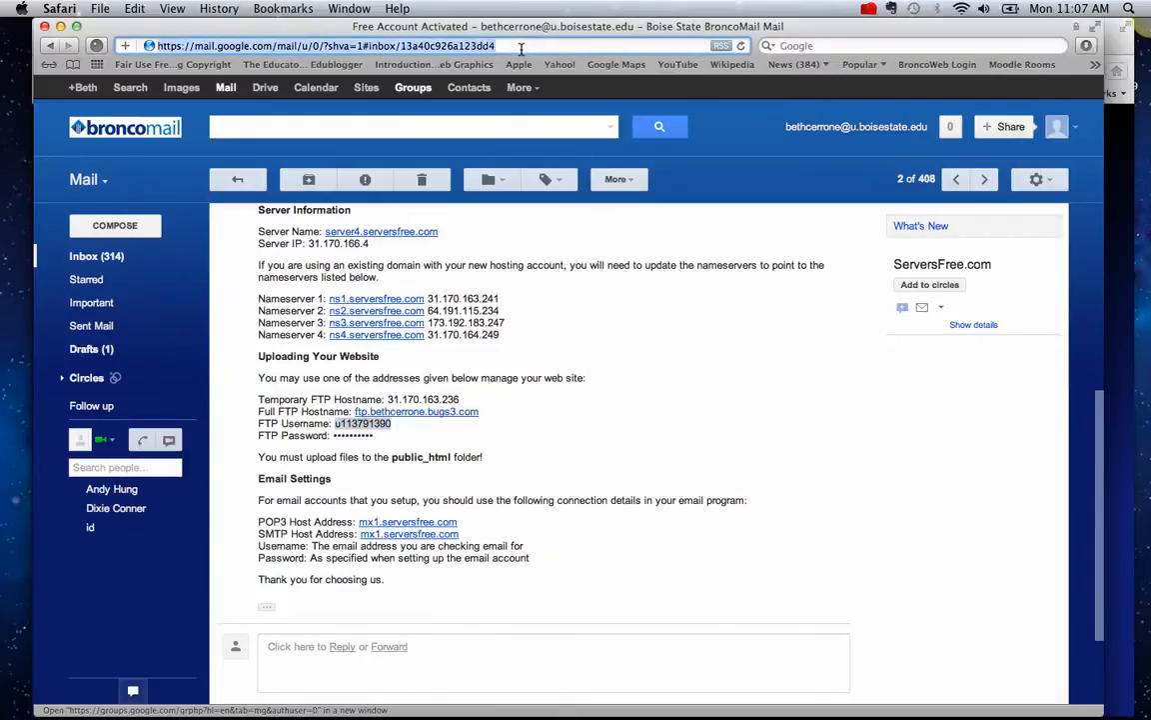
type("bethcerrone.")
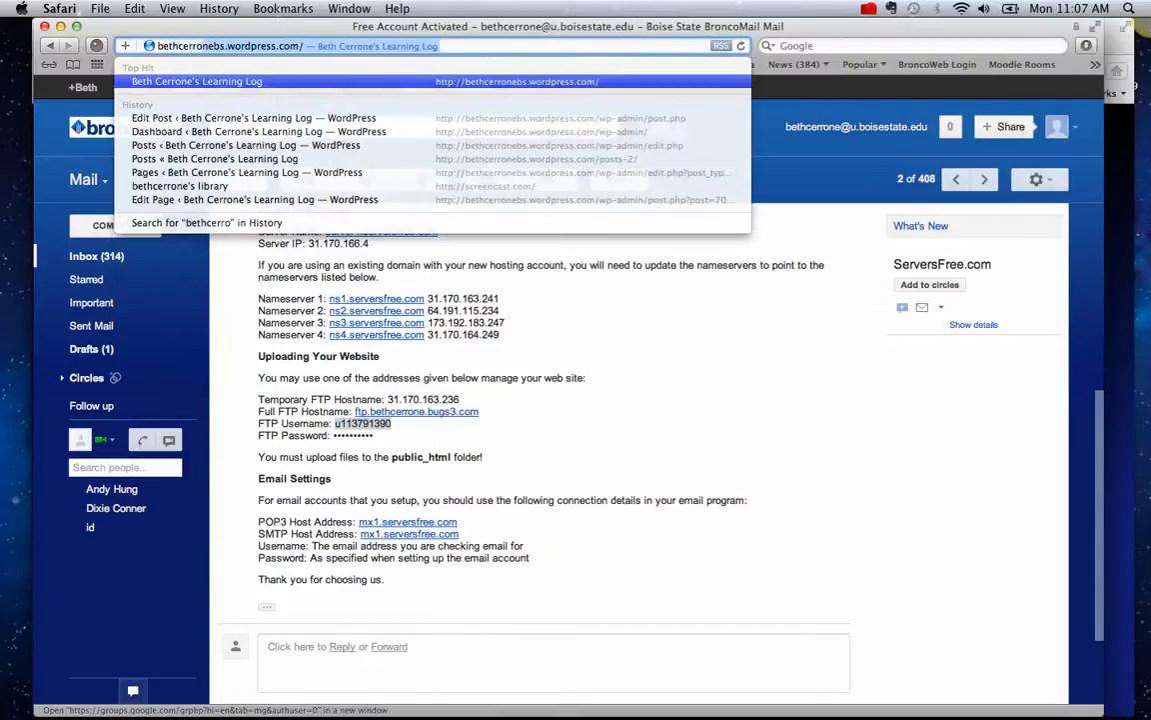
type("bugs")
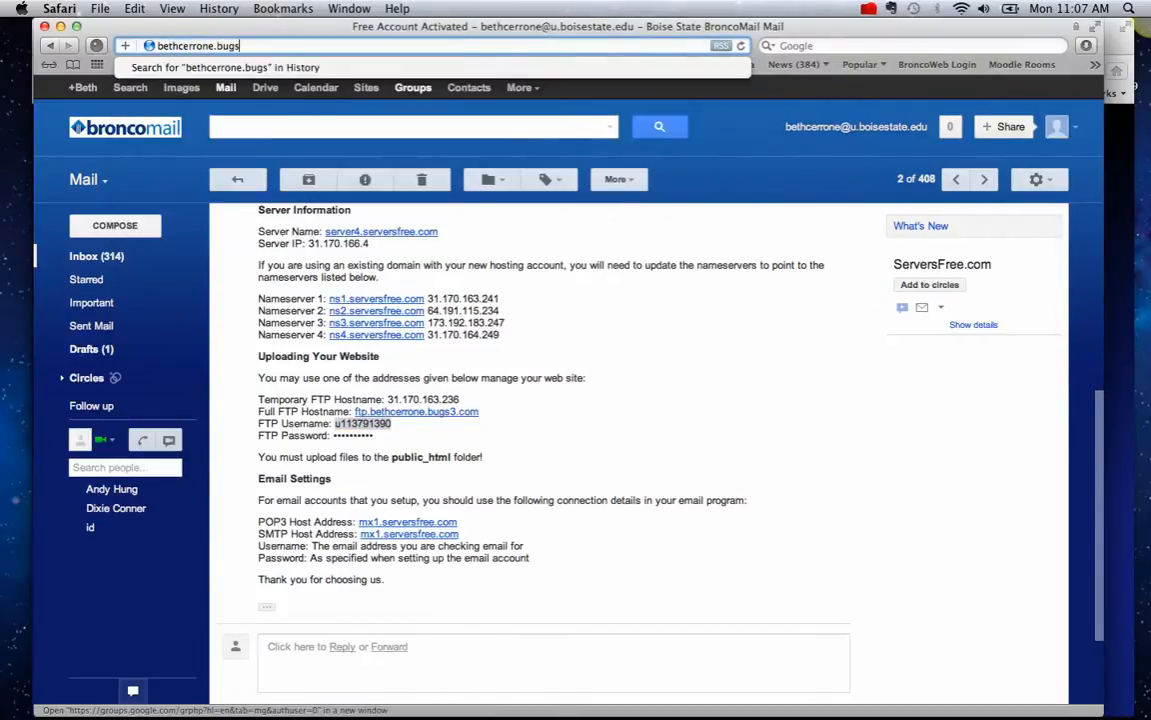
type("3.com/")
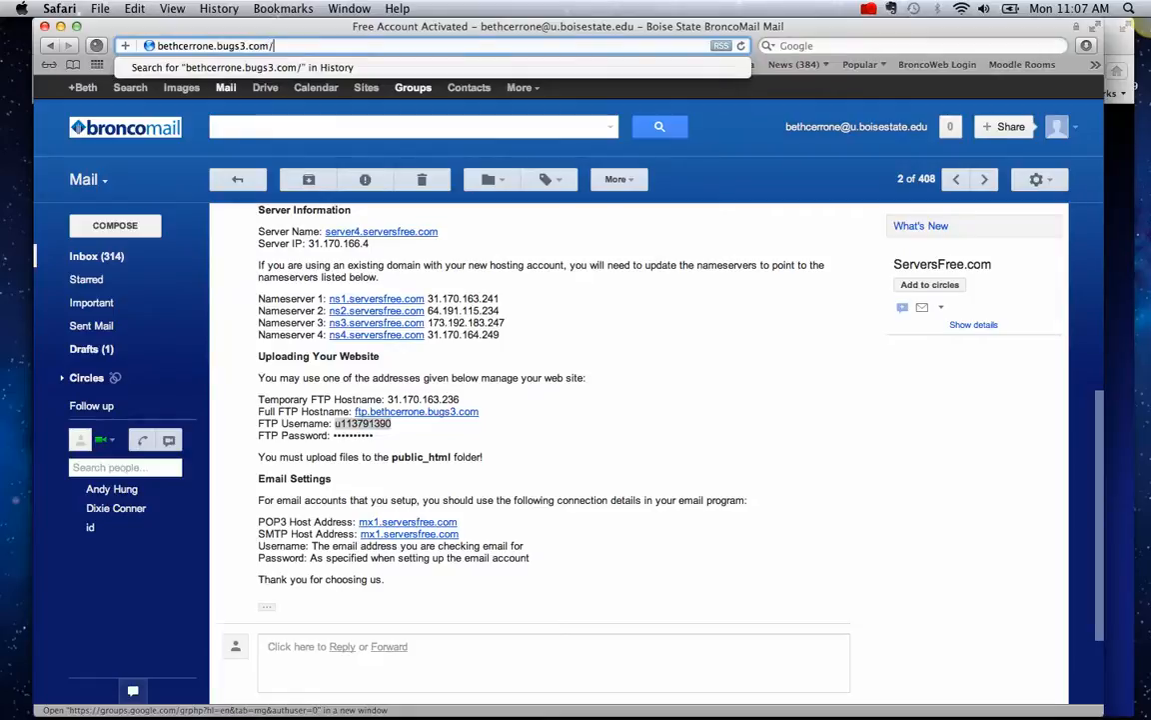
left_click_drag(606, 37, 629, 210)
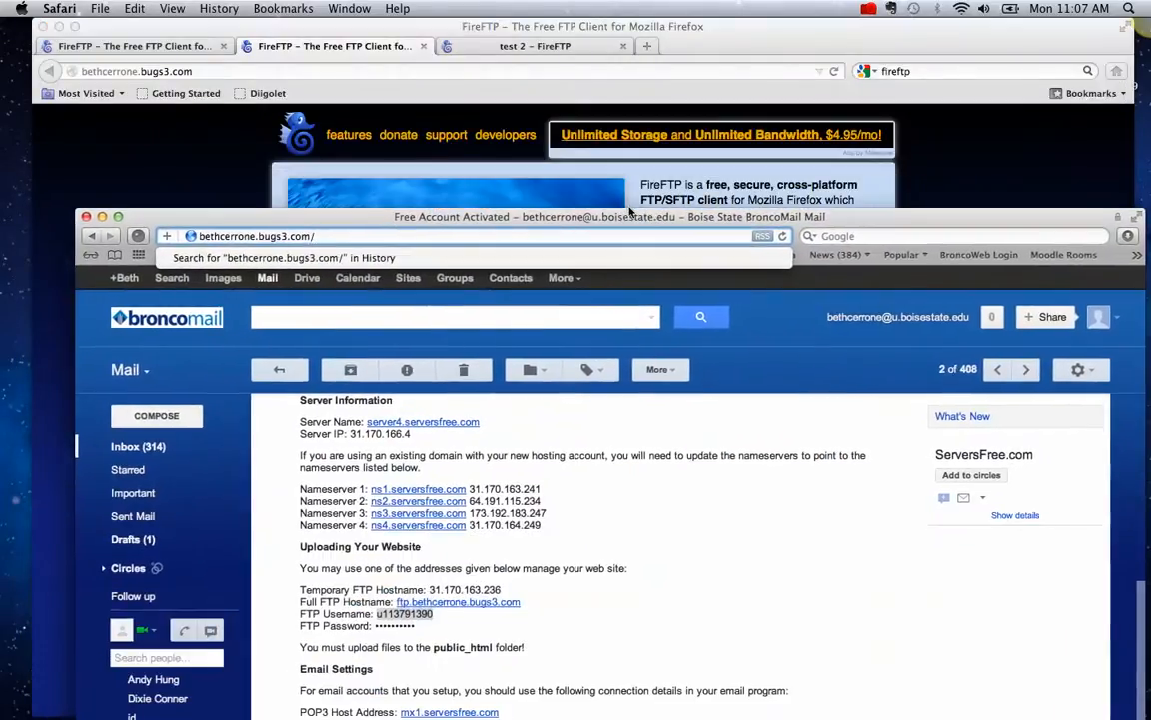
left_click(568, 190)
left_click(535, 46)
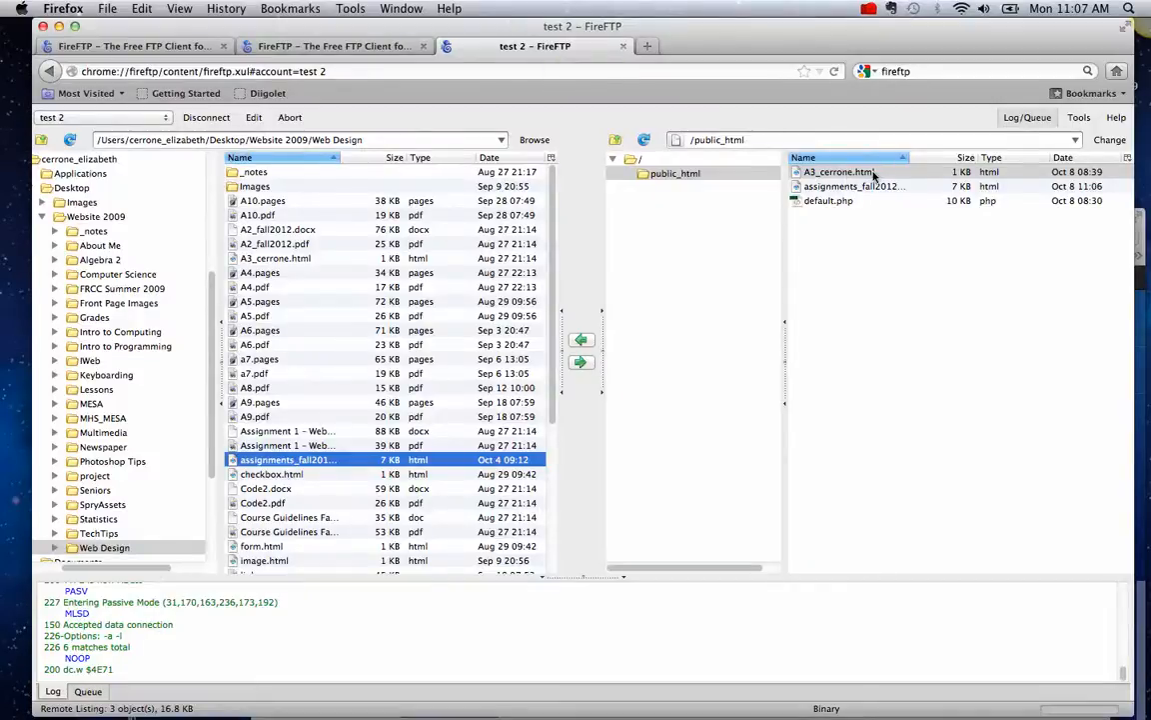
mouse_move(805, 700)
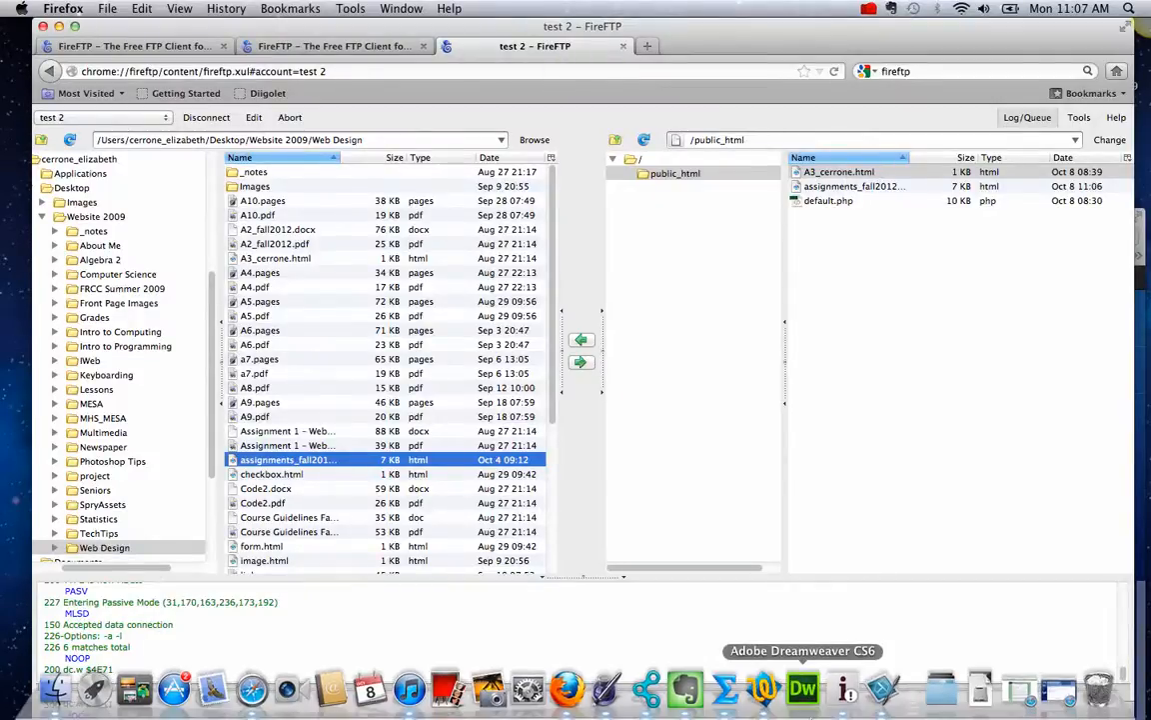
left_click(263, 710)
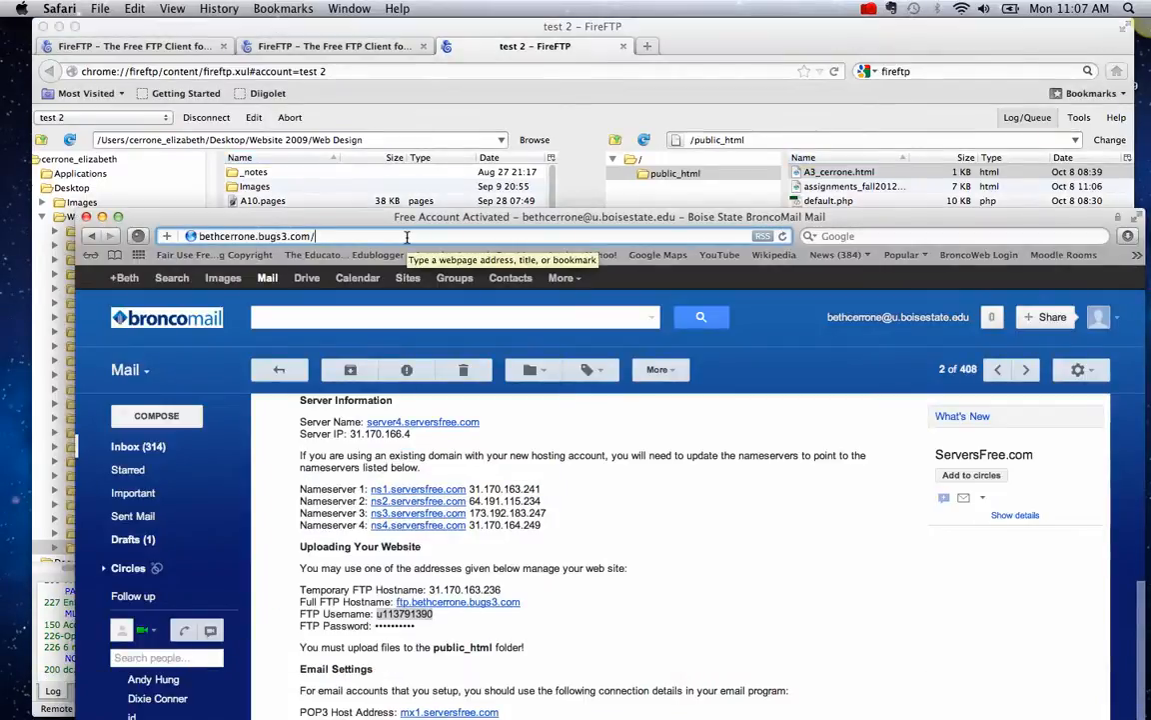
type("A")
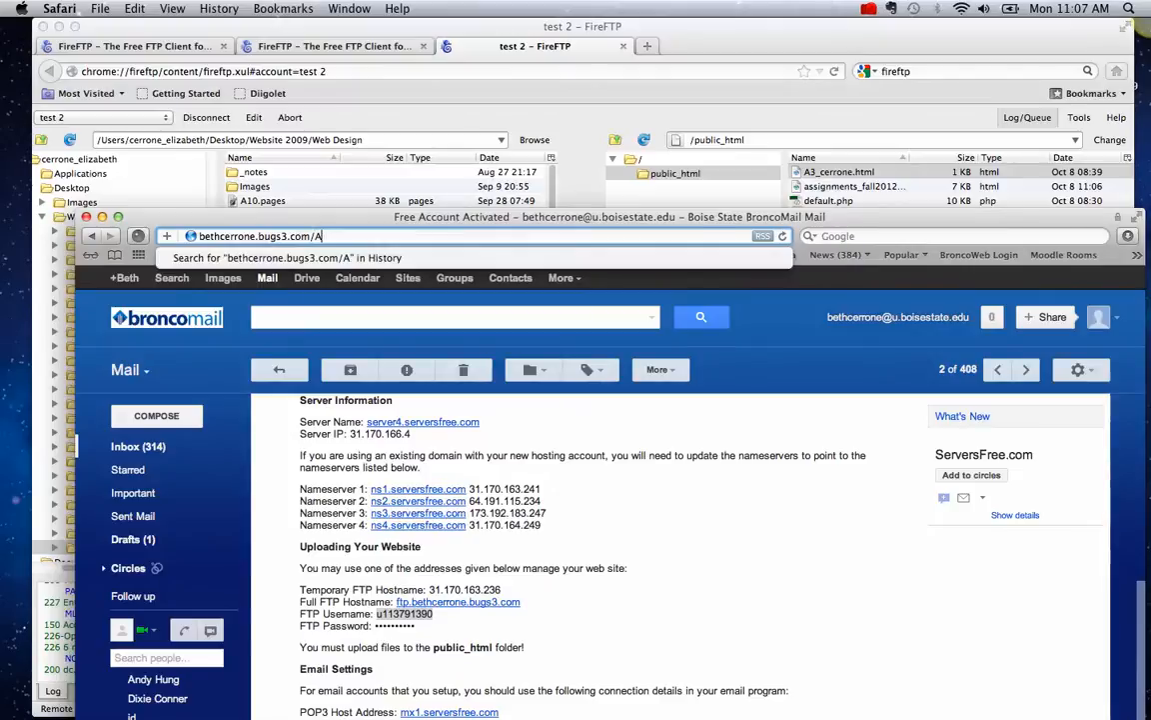
type("3_cerro")
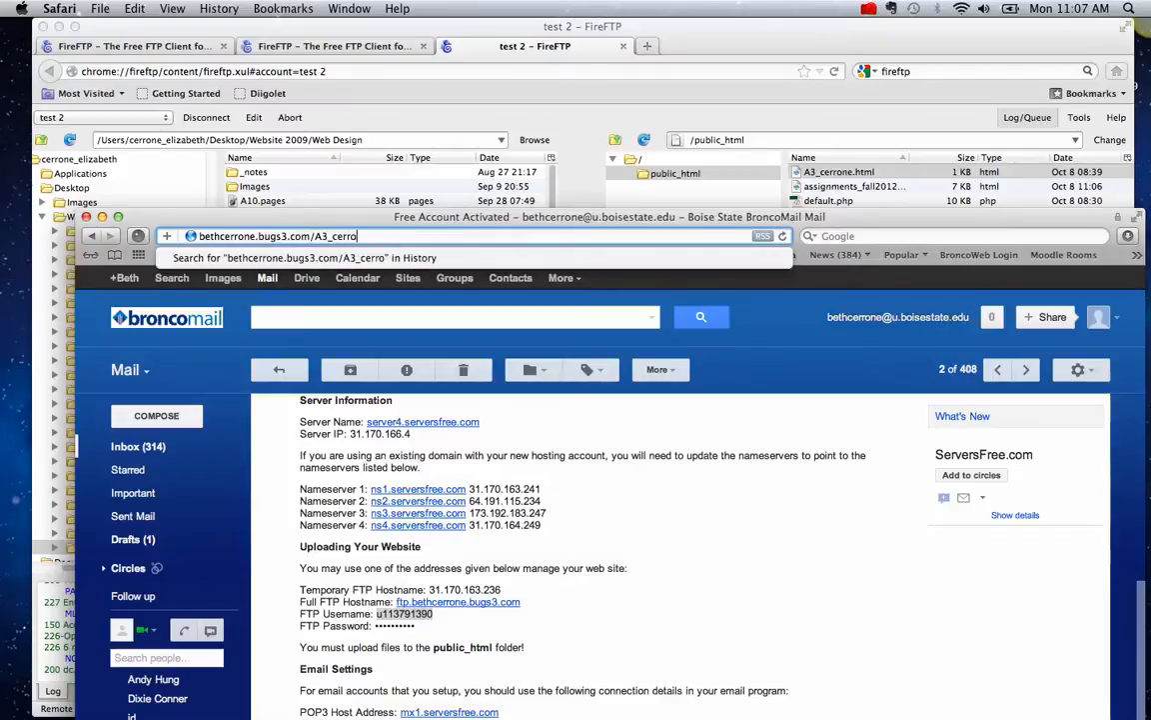
type("ne.html")
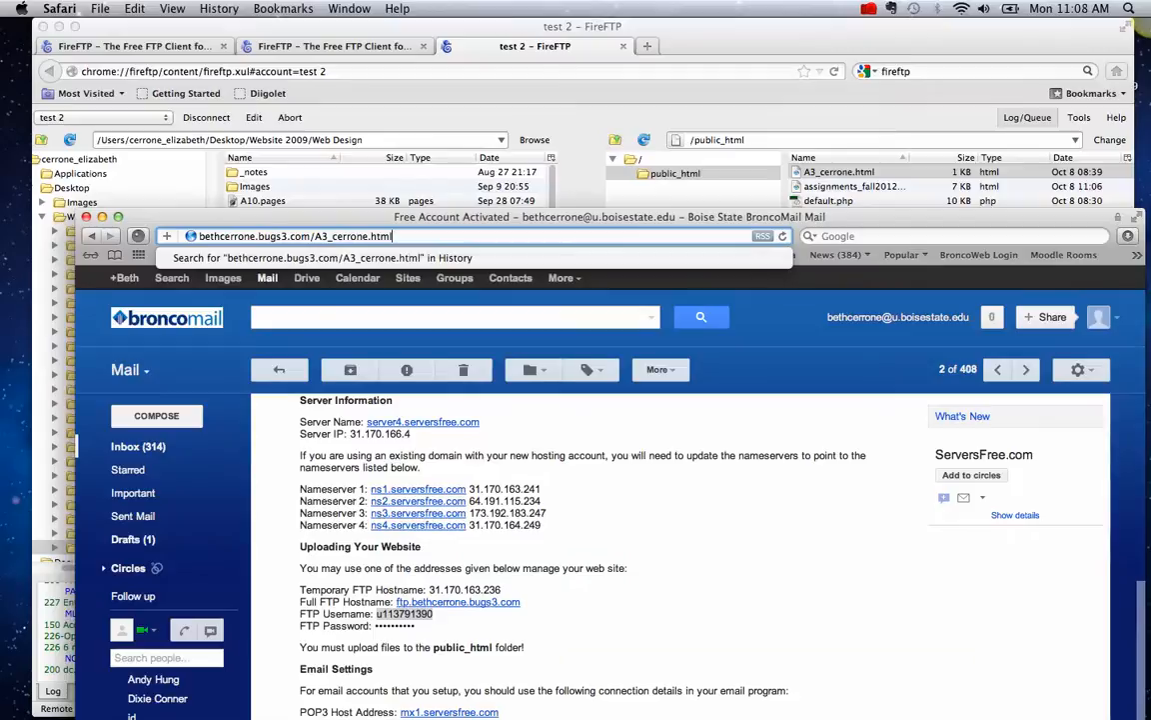
- Load the live A3_cerrone.html page, view it, then close that Safari window and return to FireFTP
key("Return")
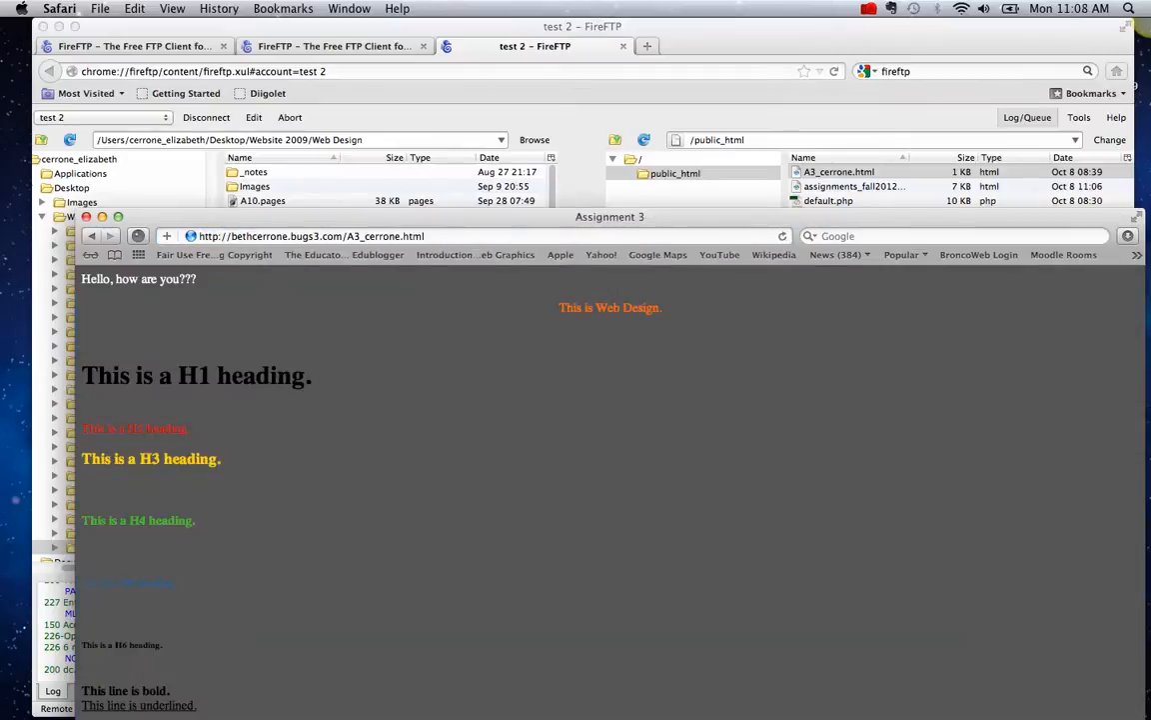
left_click_drag(394, 212, 403, 53)
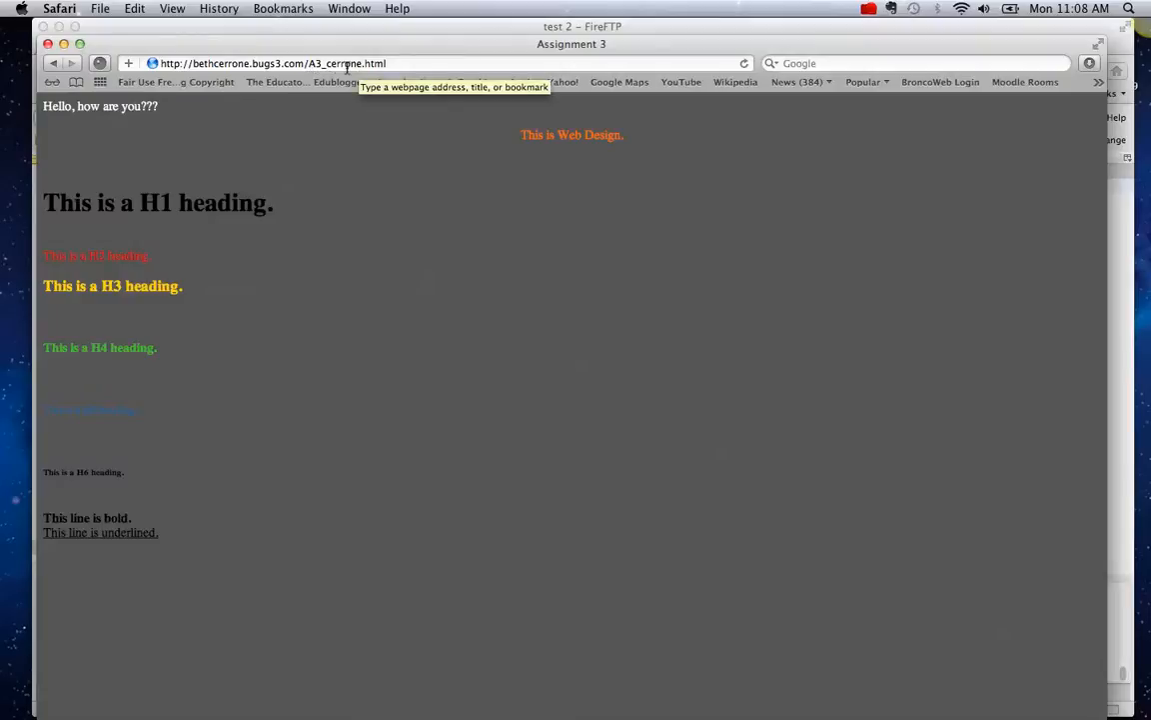
left_click(411, 62)
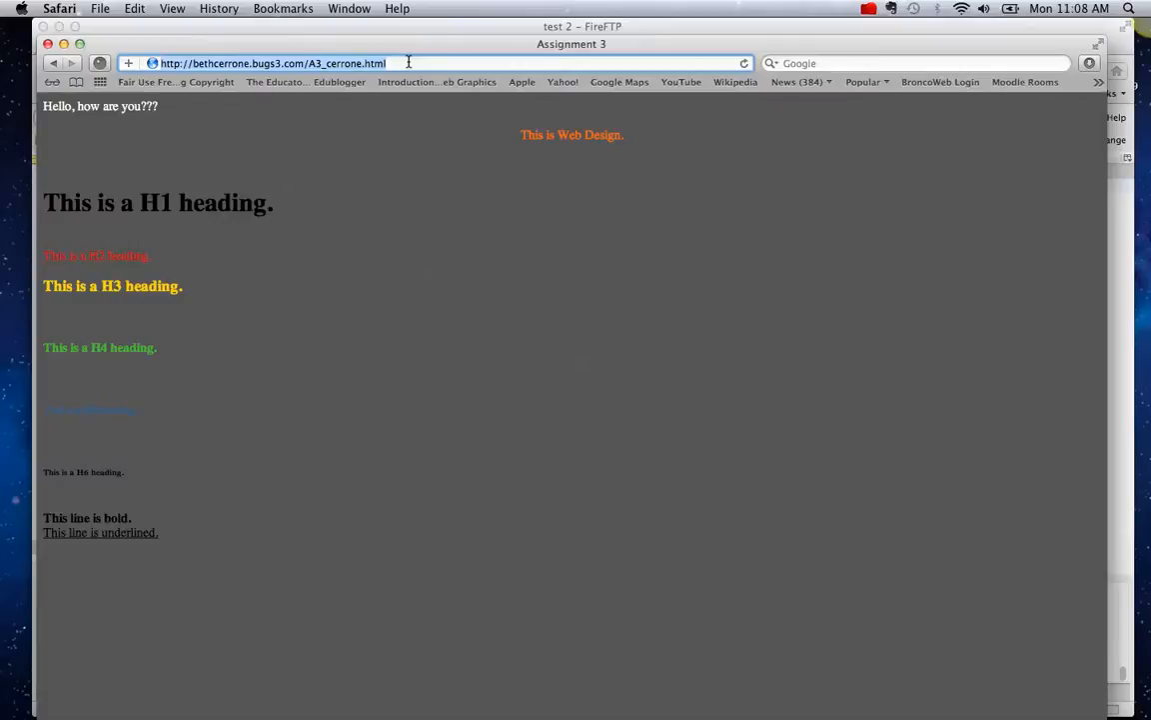
left_click(48, 45)
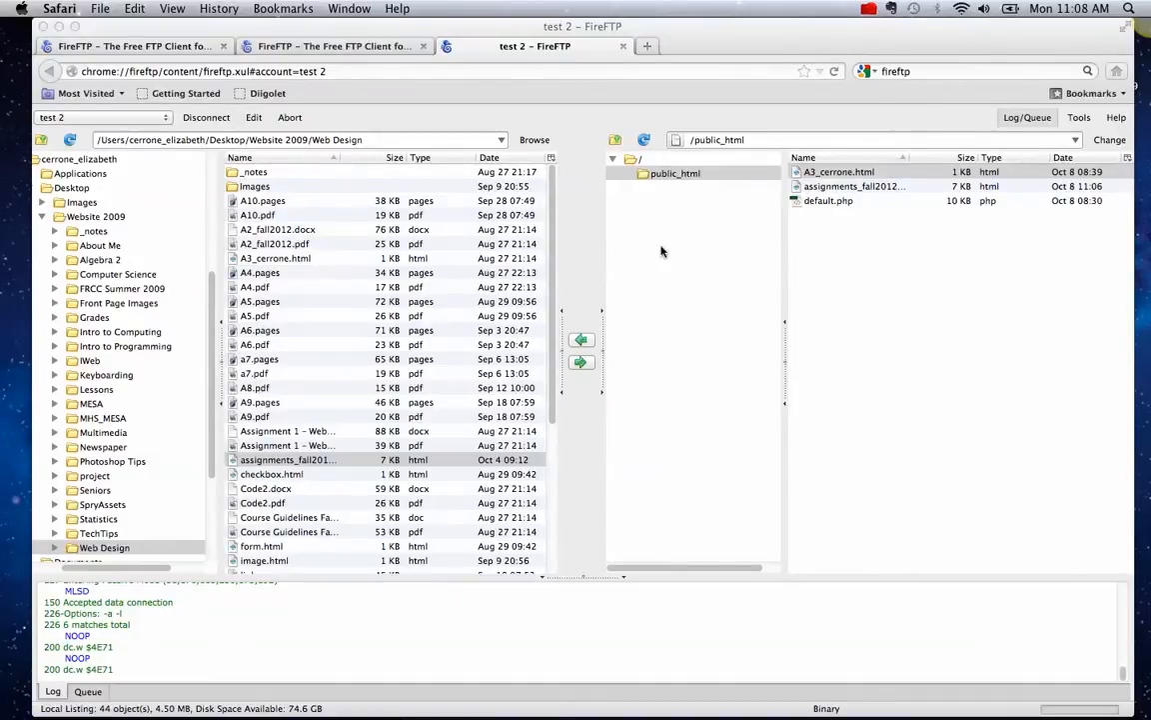
left_click(842, 190)
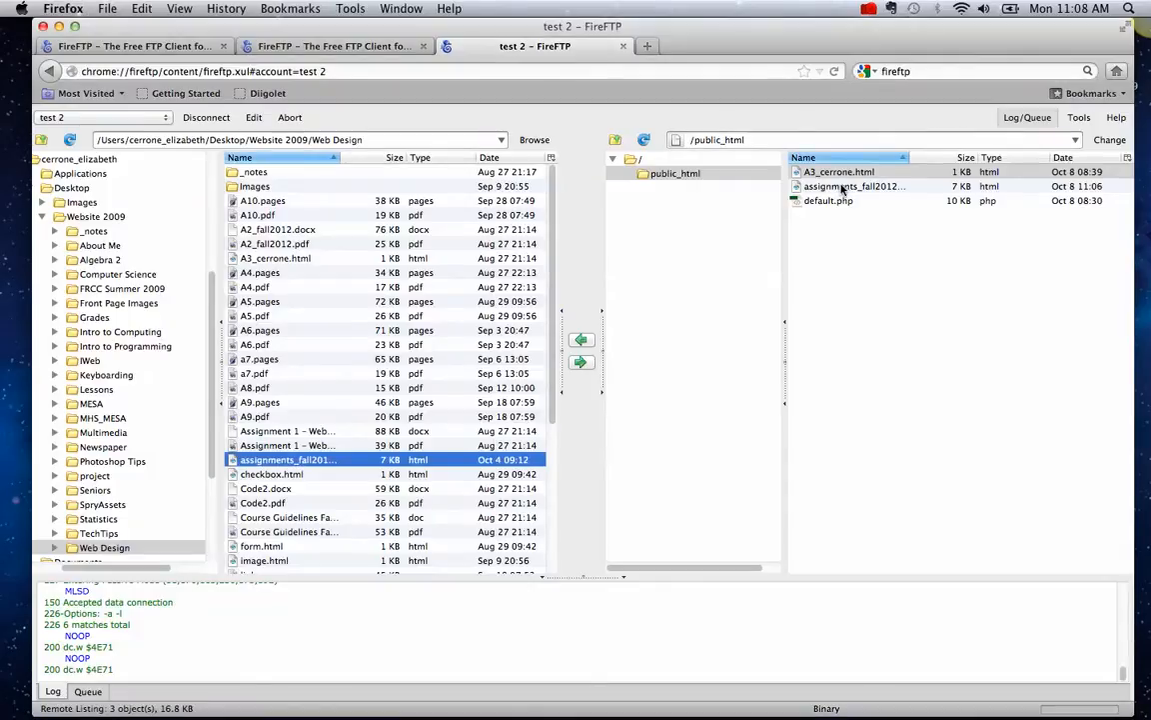
- Load bethcerrone.bugs3.com from the address-bar suggestion to see the ServersFree default page, then return to Firefox
mouse_move(94, 705)
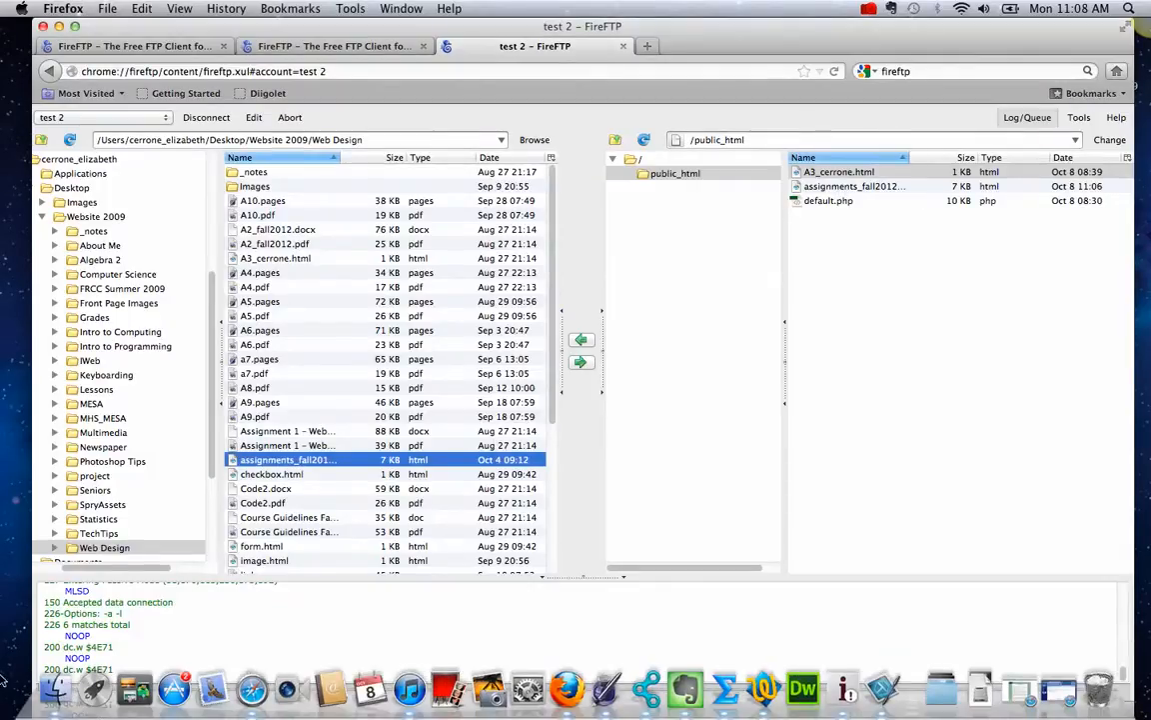
left_click(252, 689)
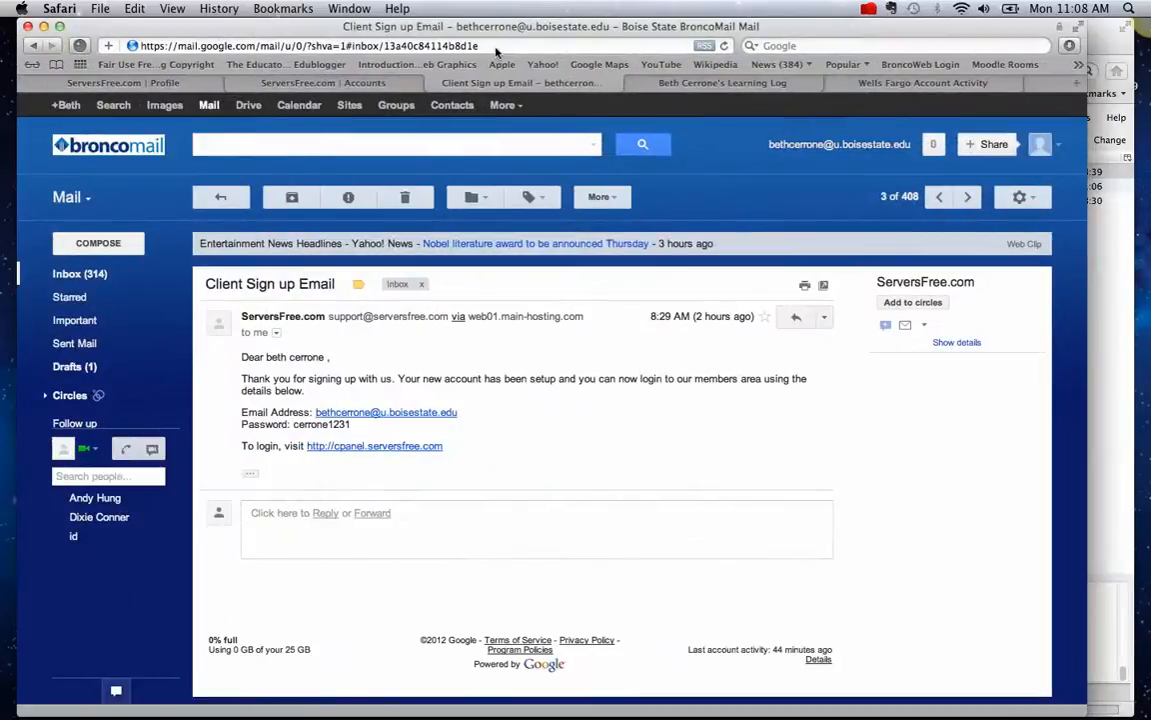
left_click(527, 45)
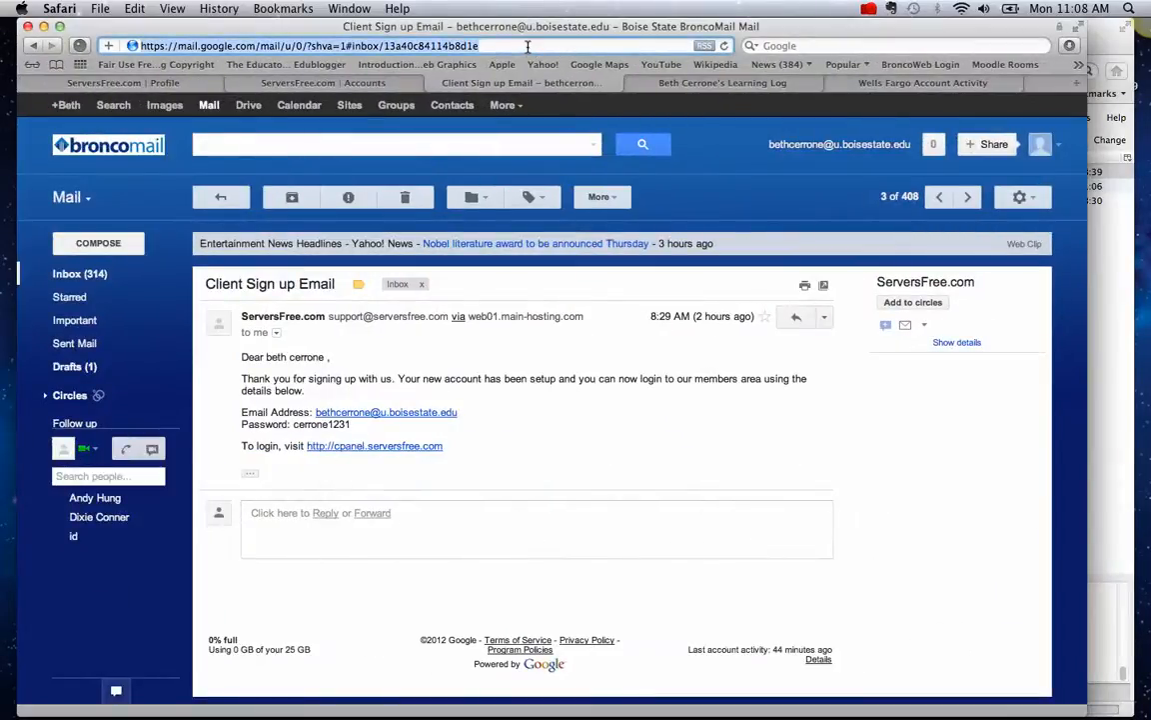
type("beth")
type("cerrone.bugs3.com/")
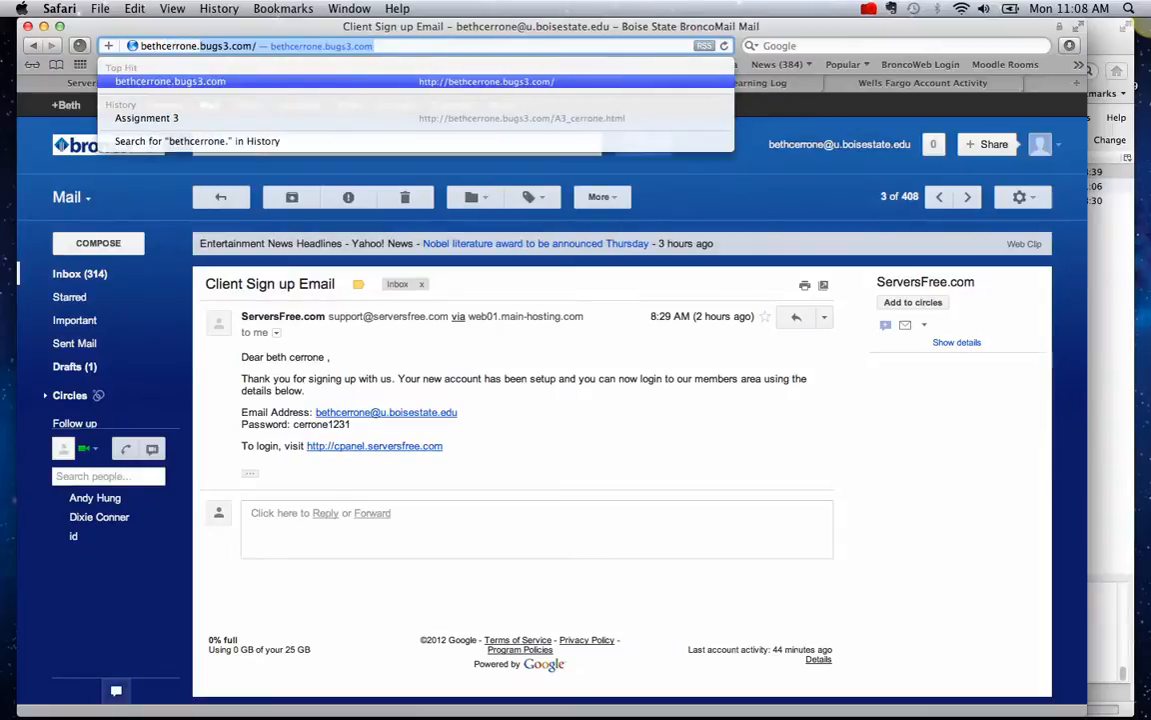
key("Right")
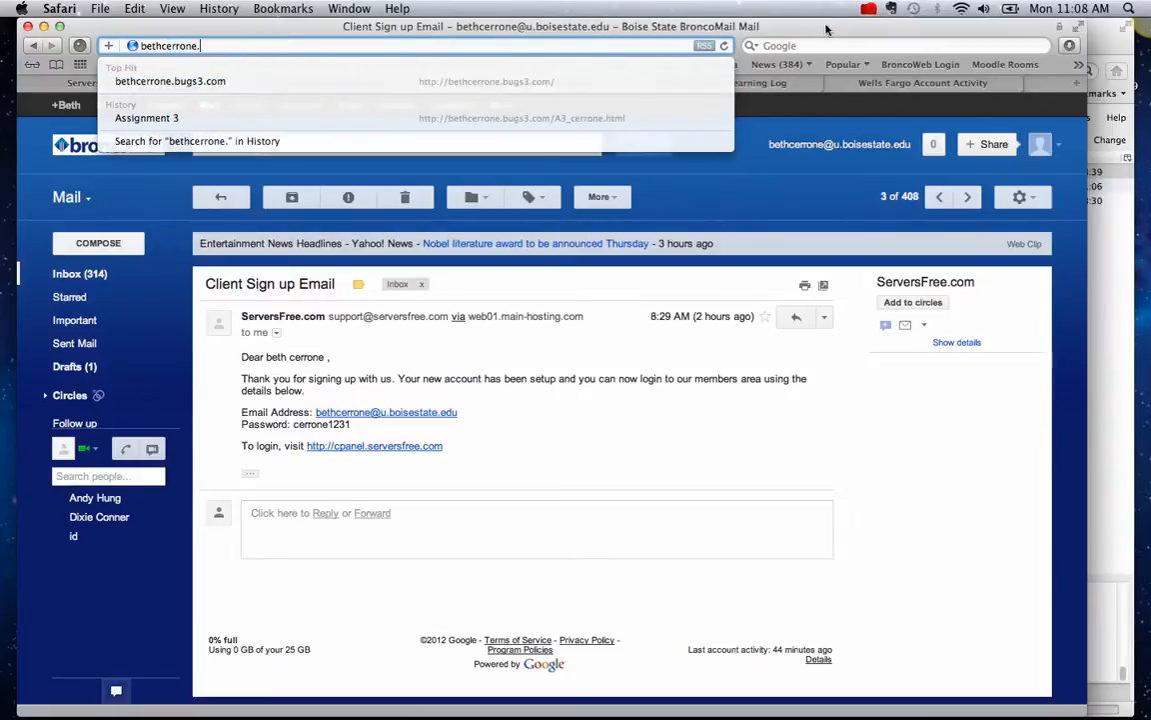
left_click(266, 88)
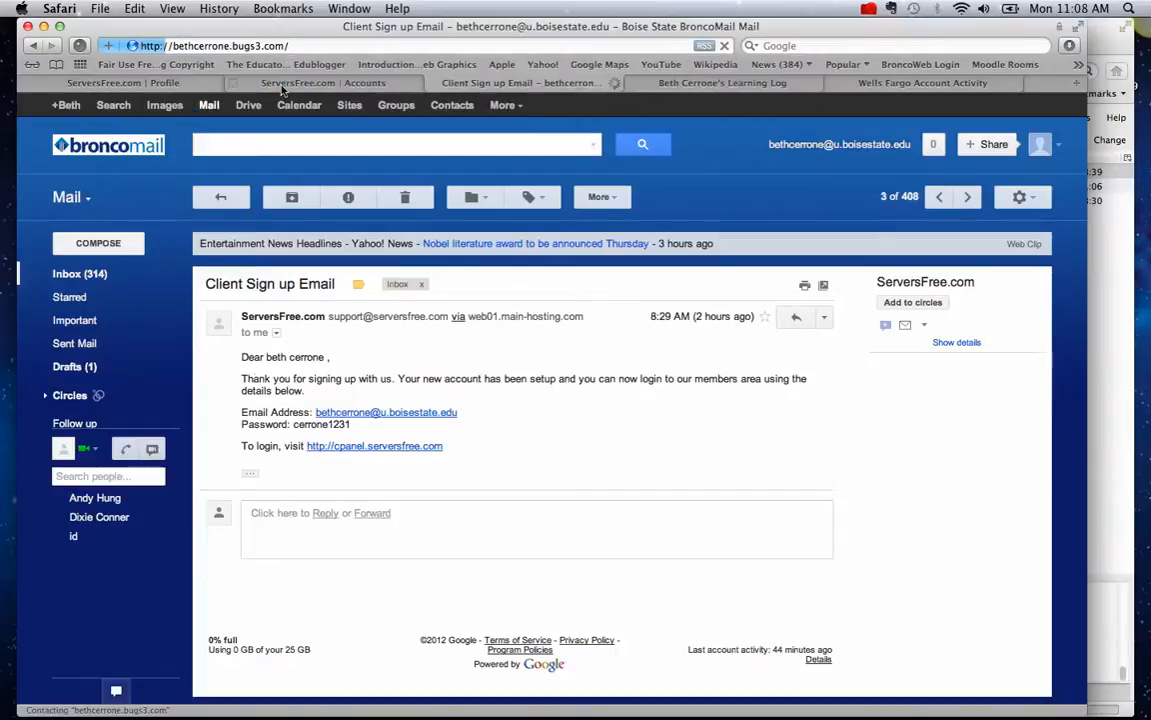
mouse_move(220, 717)
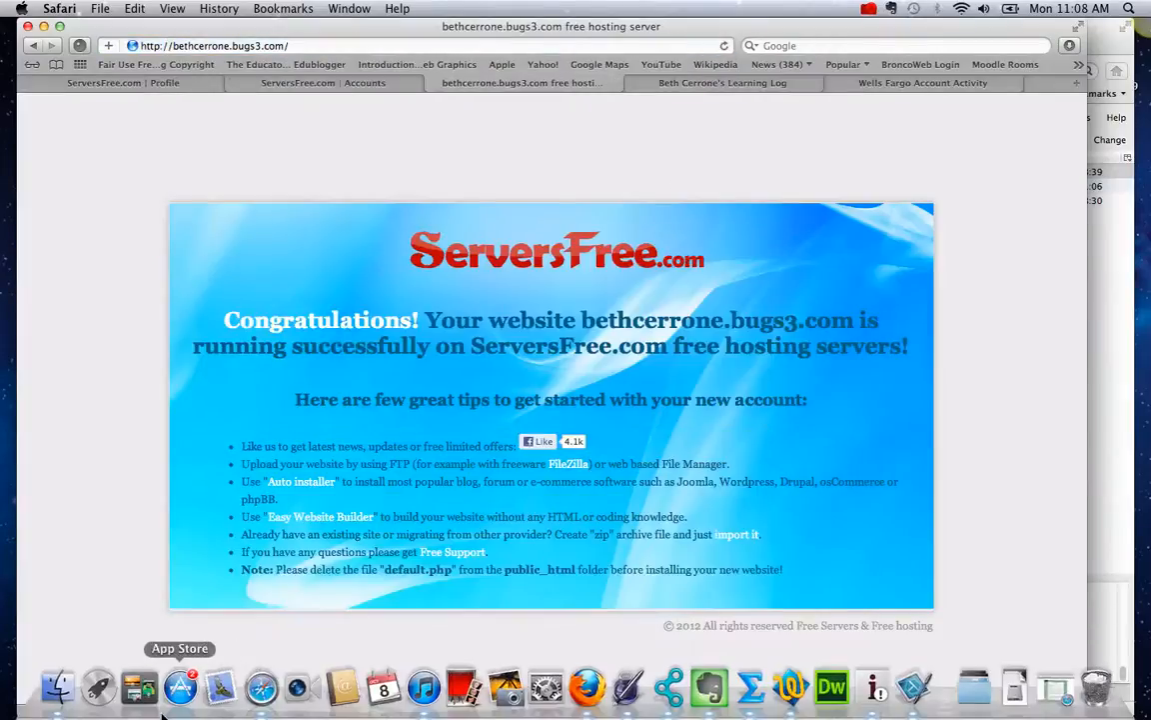
left_click(594, 696)
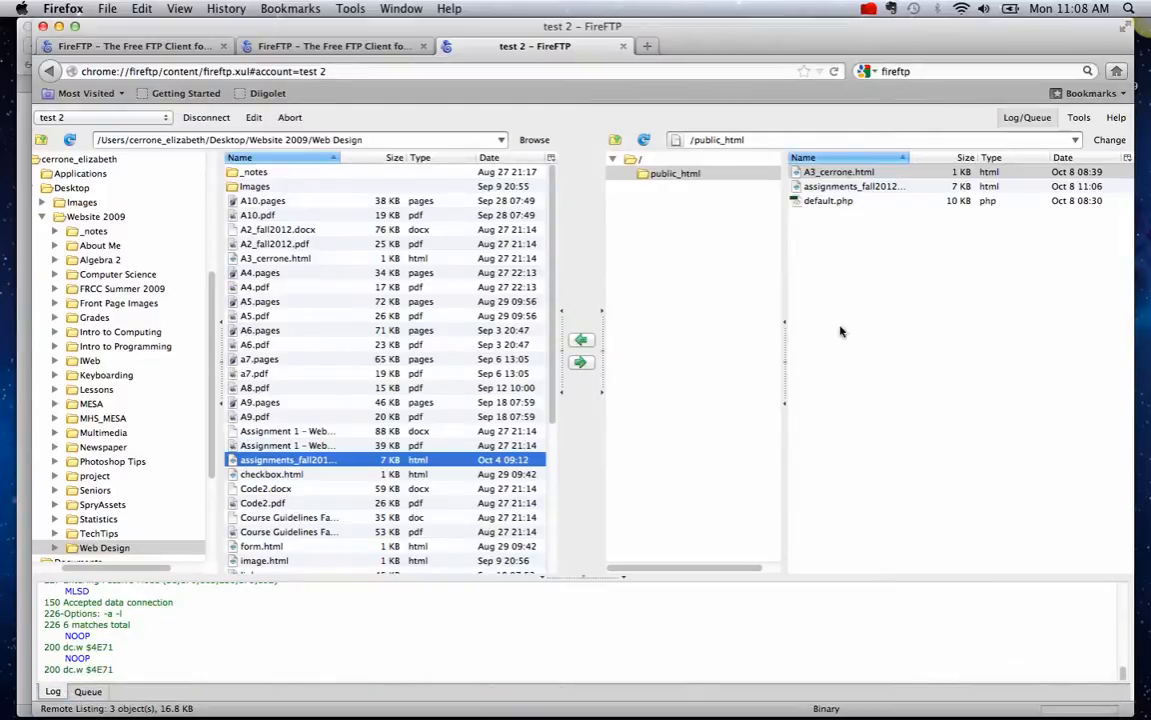
left_click(808, 188)
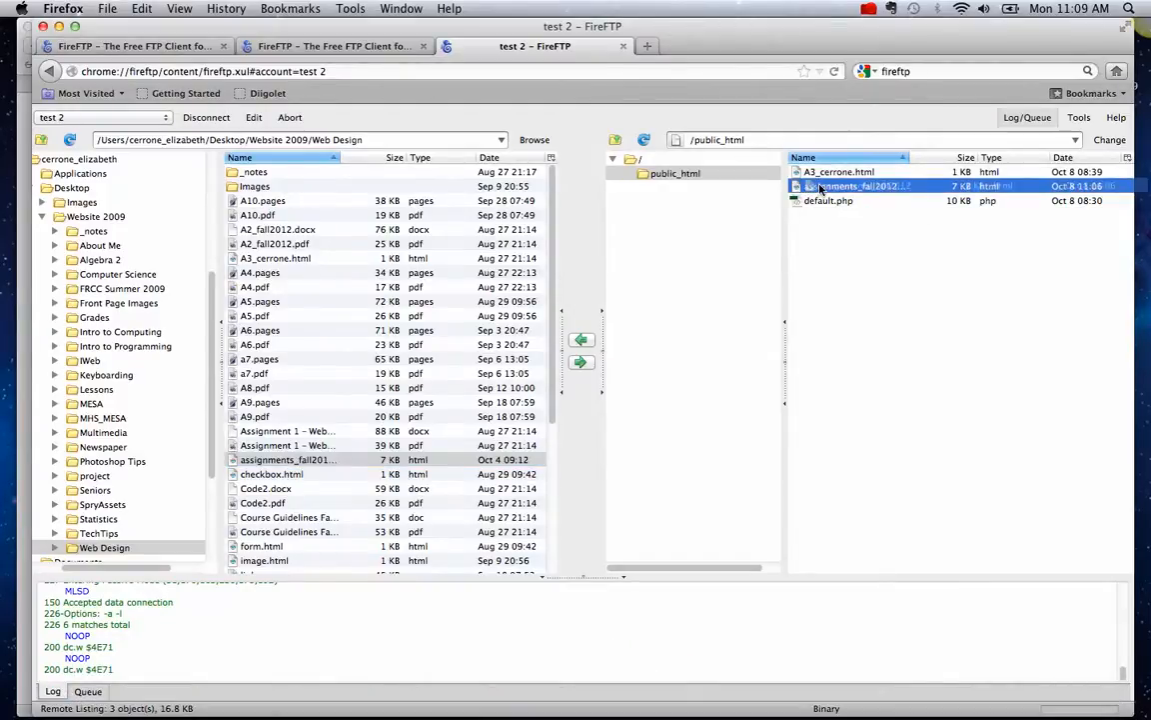
right_click(815, 188)
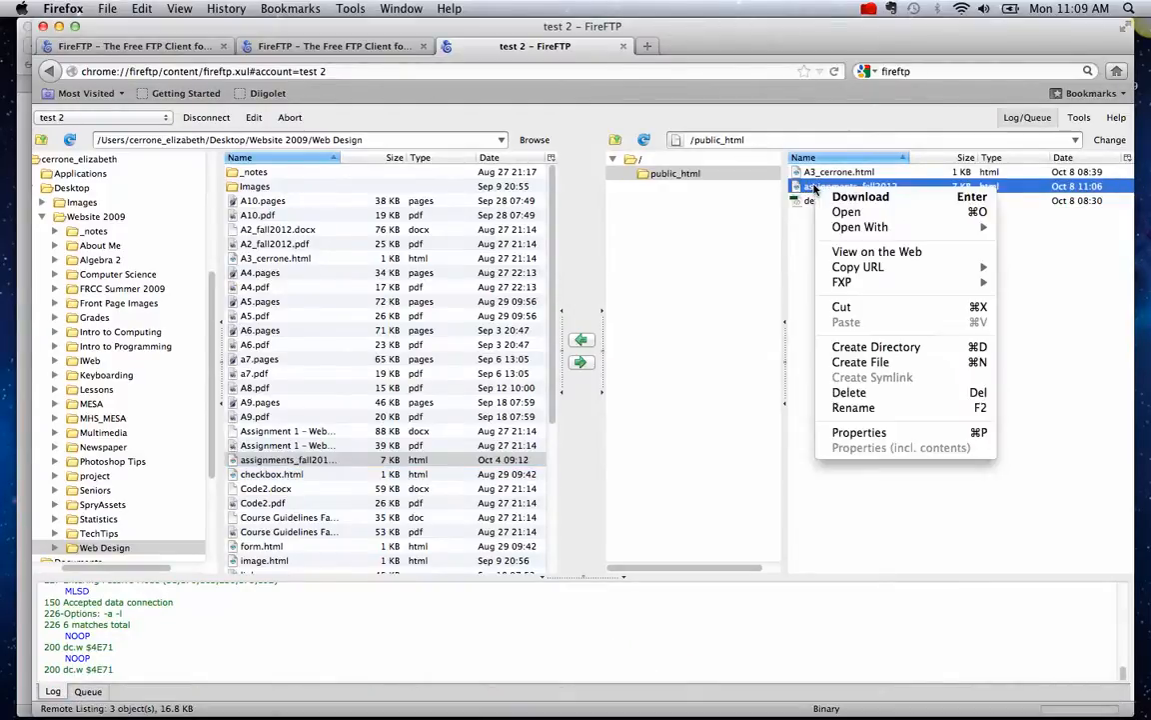
left_click(859, 433)
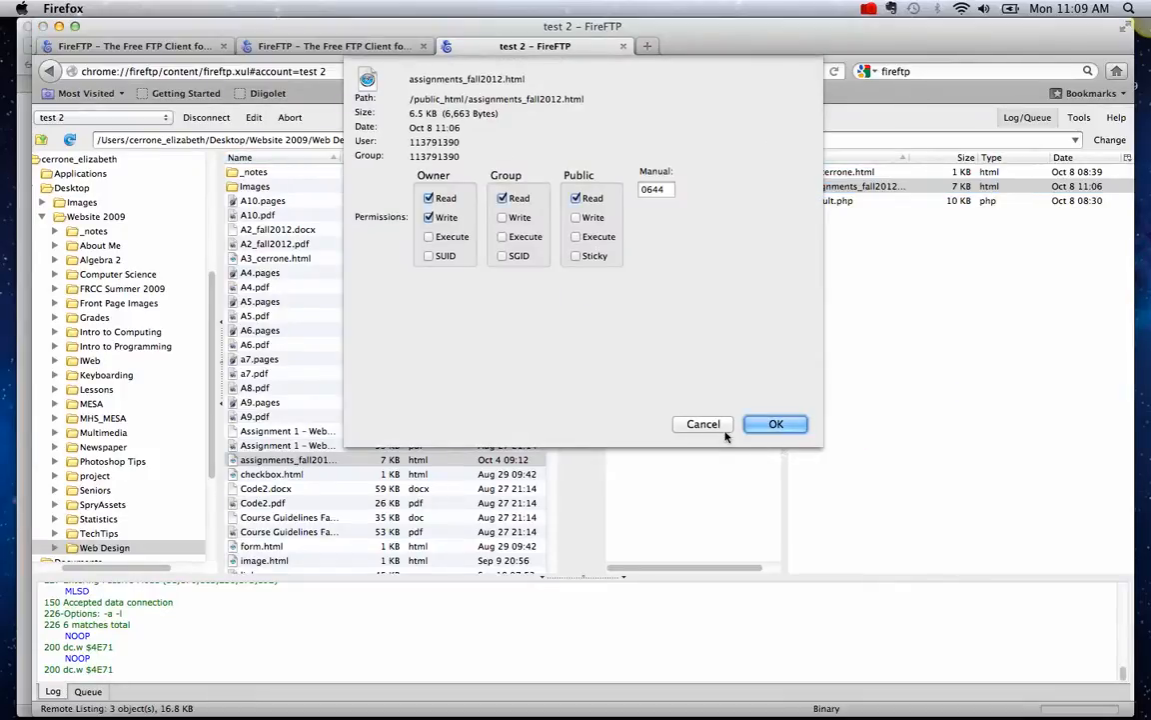
left_click_drag(526, 79, 413, 80)
key("super+c")
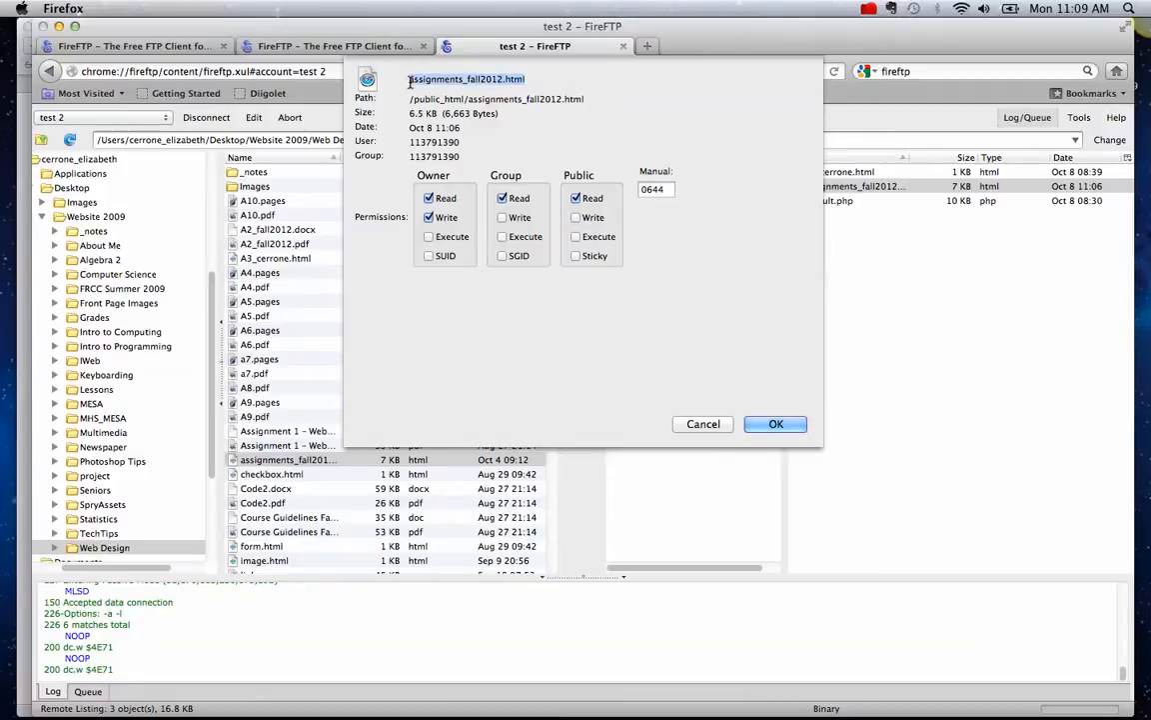
left_click(702, 424)
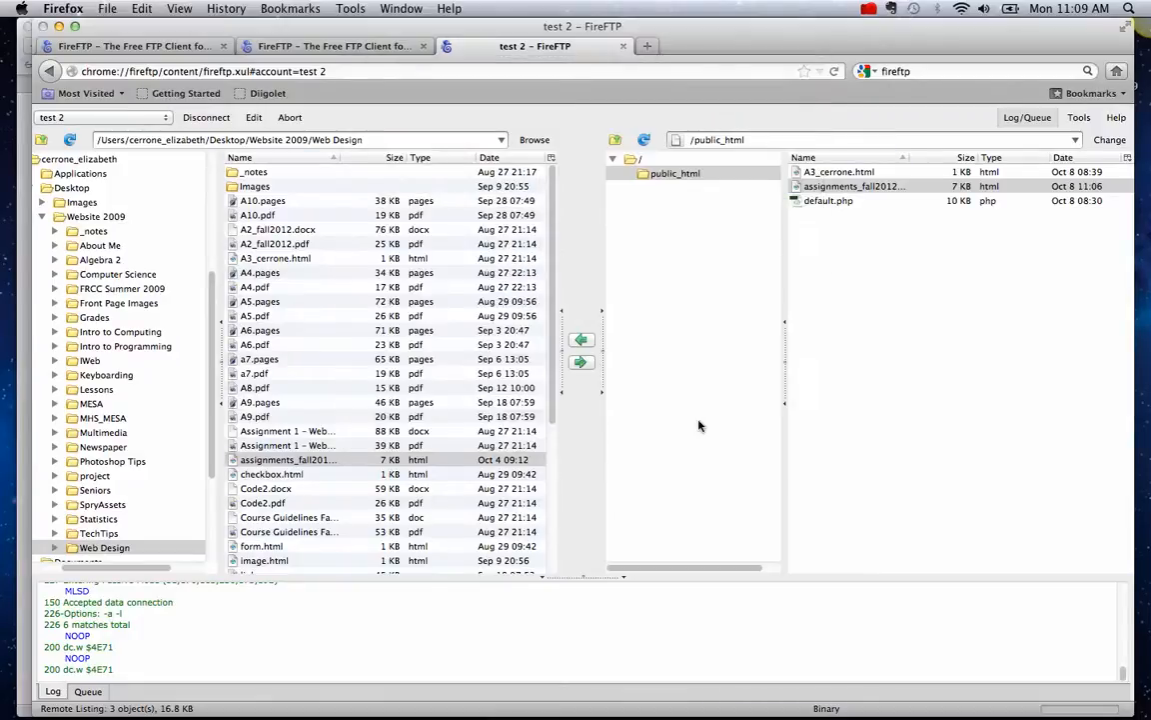
- Paste assignments_fall2012.html after the site address in Safari and load the live assignments table
mouse_move(305, 713)
left_click(262, 688)
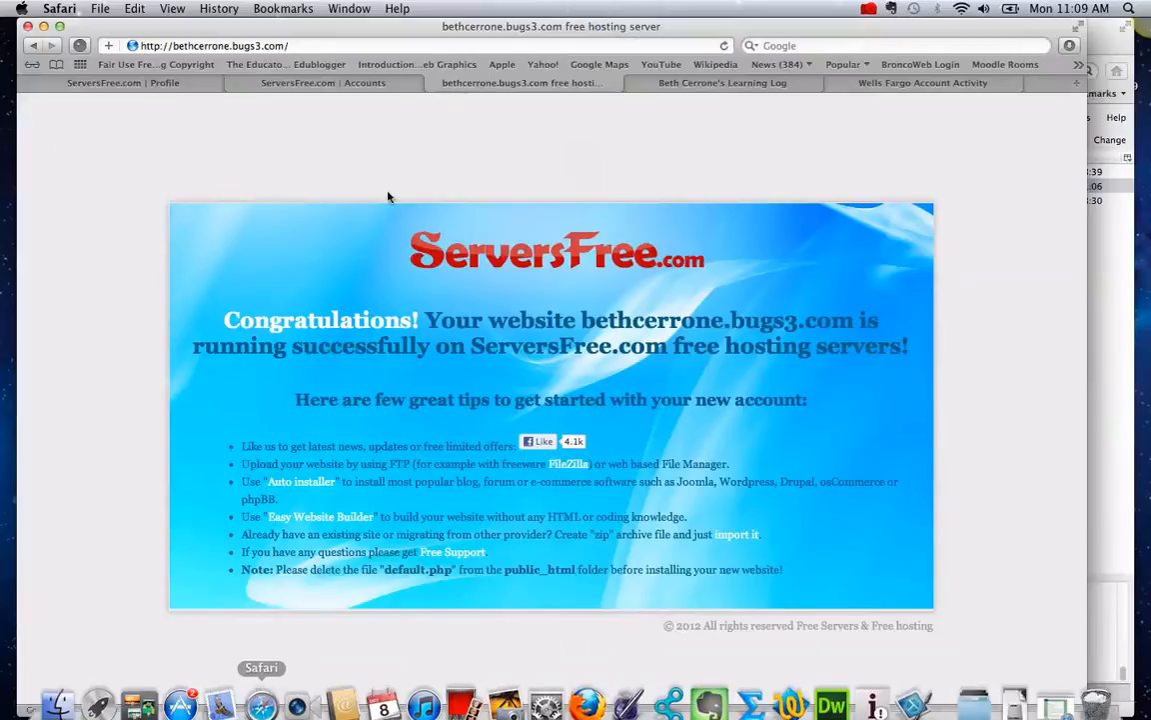
left_click(323, 45)
key("super+v")
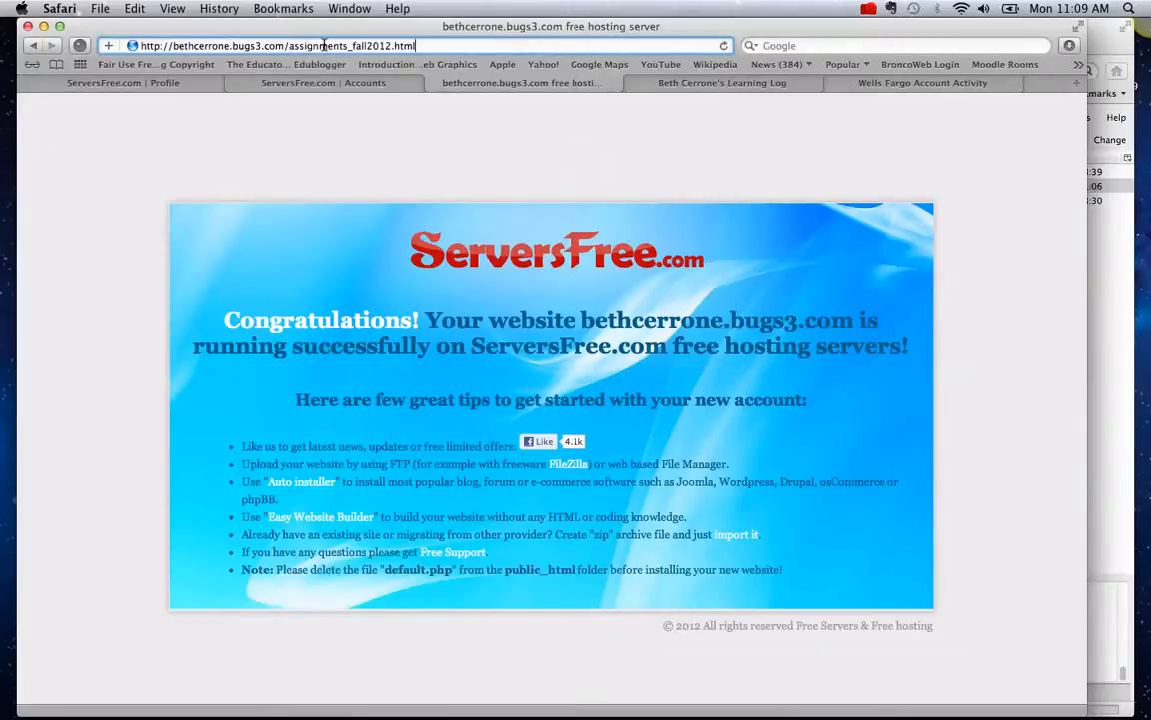
key("Return")
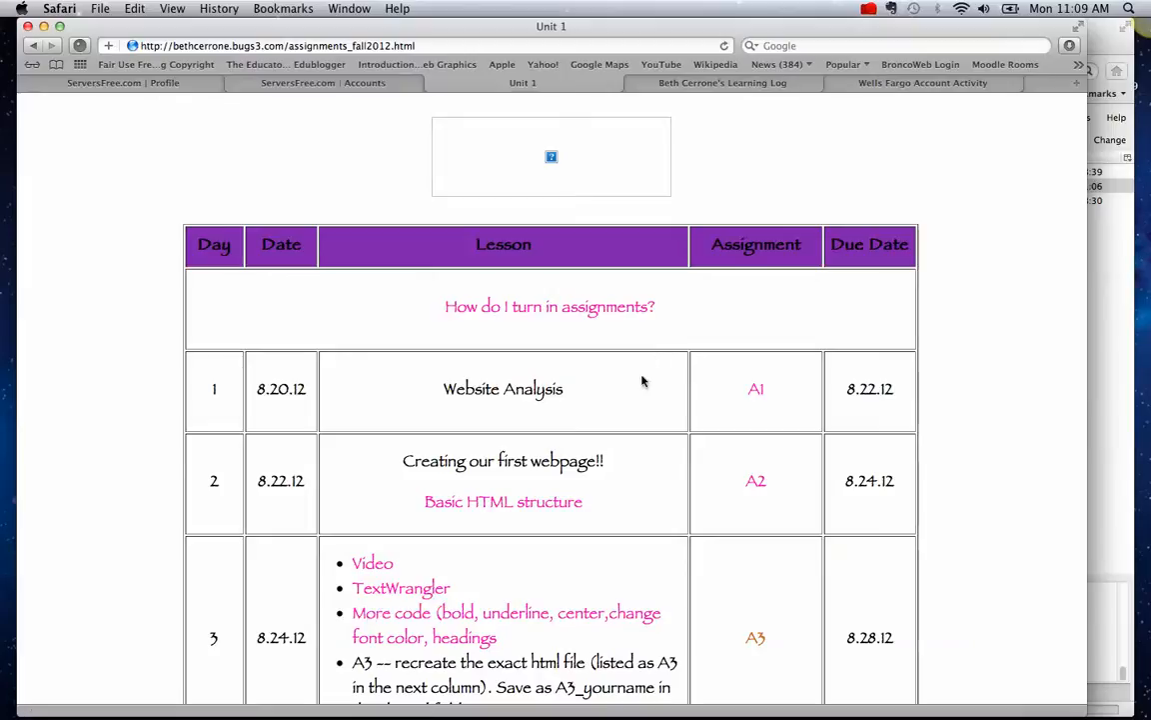
mouse_move(383, 707)
mouse_move(916, 700)
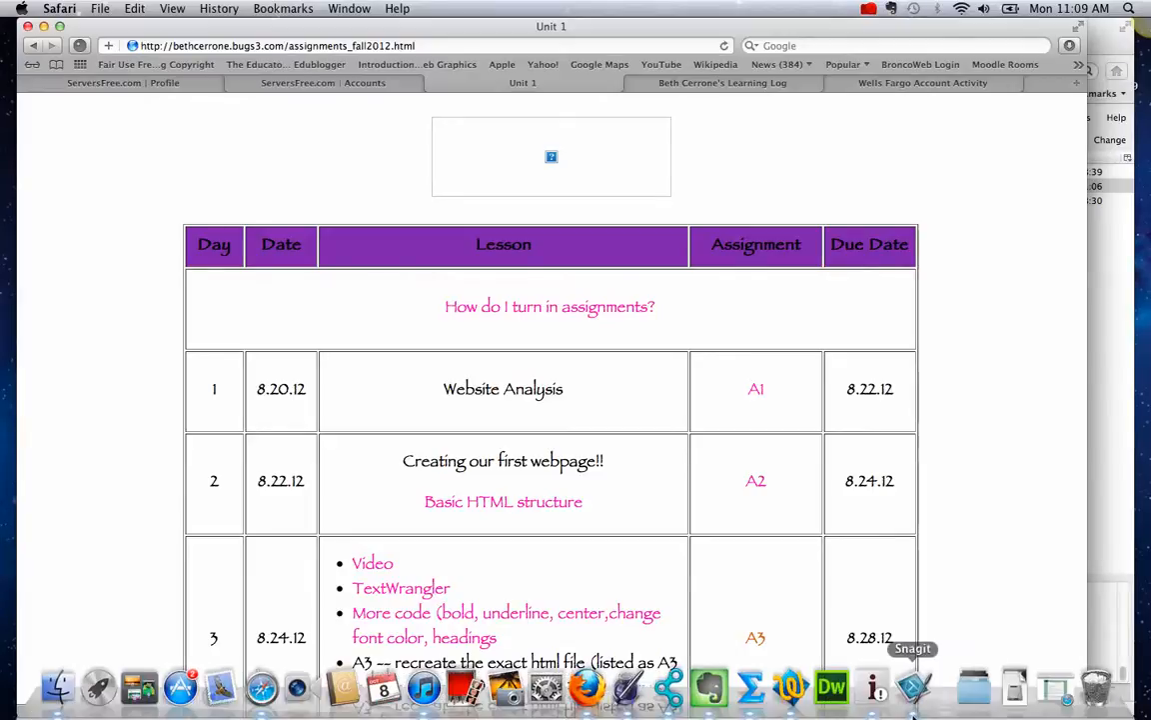
- Bring Snagit forward, close its editor and Safari, and minimize Firefox to clear the desktop
left_click(919, 702)
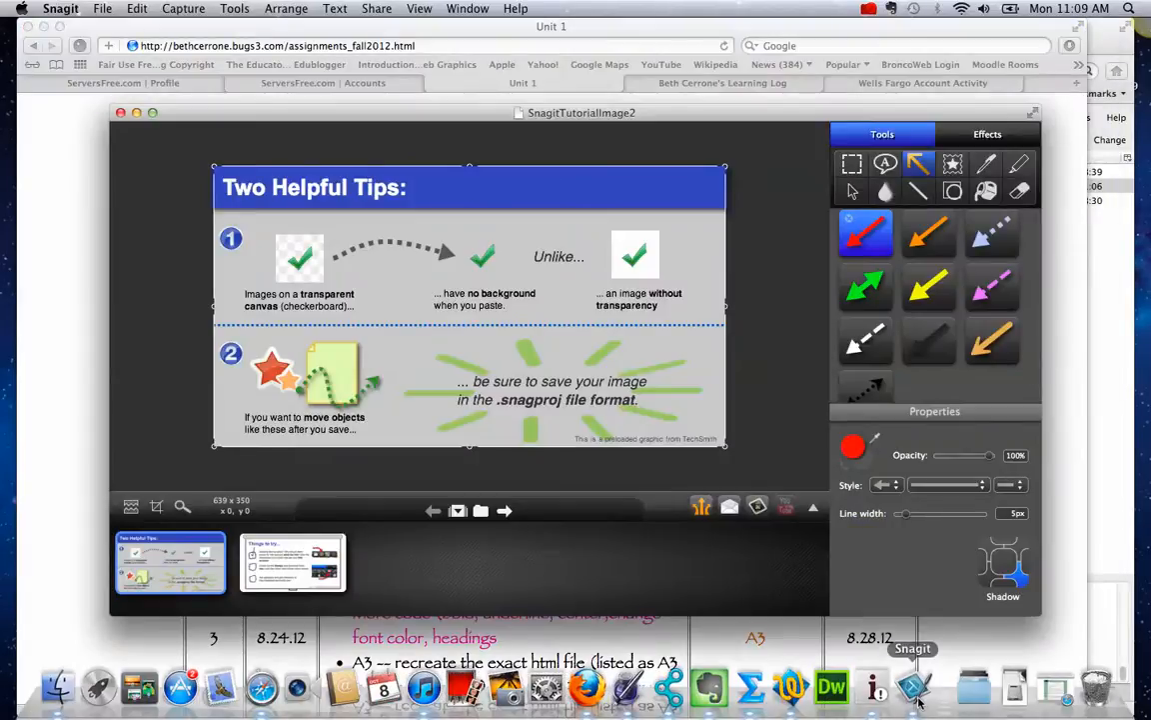
left_click(120, 114)
left_click(29, 27)
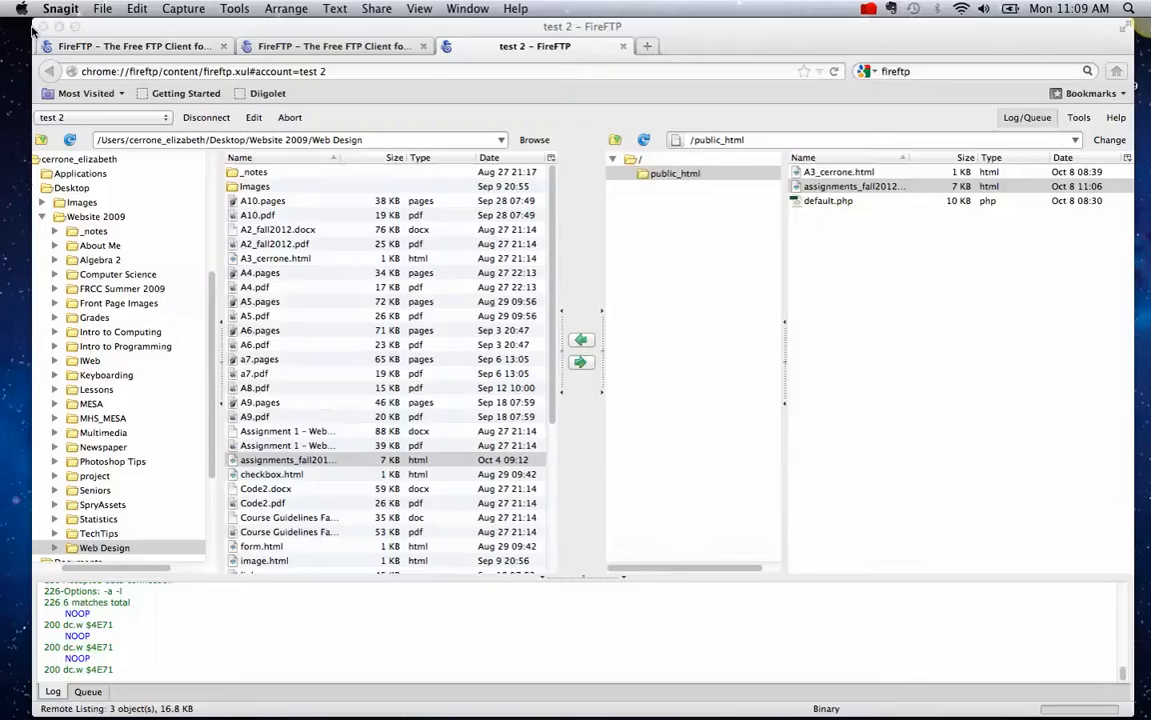
left_click(59, 27)
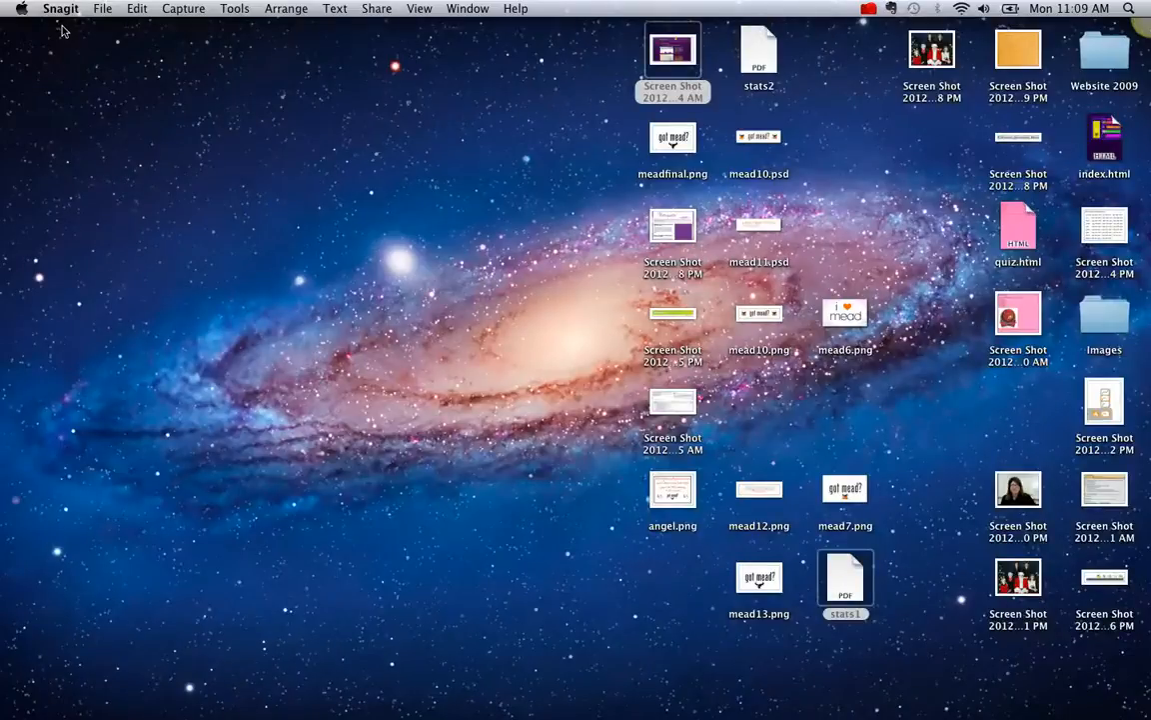
- Bring up Snagit's menu-bar recording controls to stop the recording
left_click(868, 9)
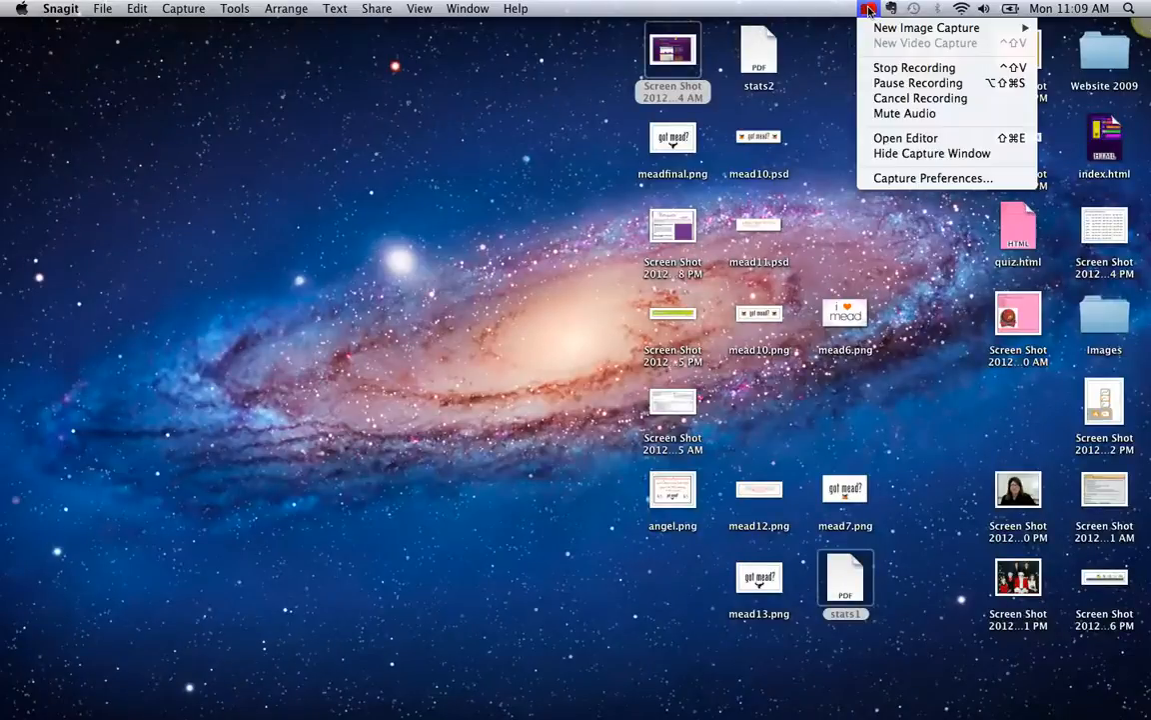
left_click(870, 11)
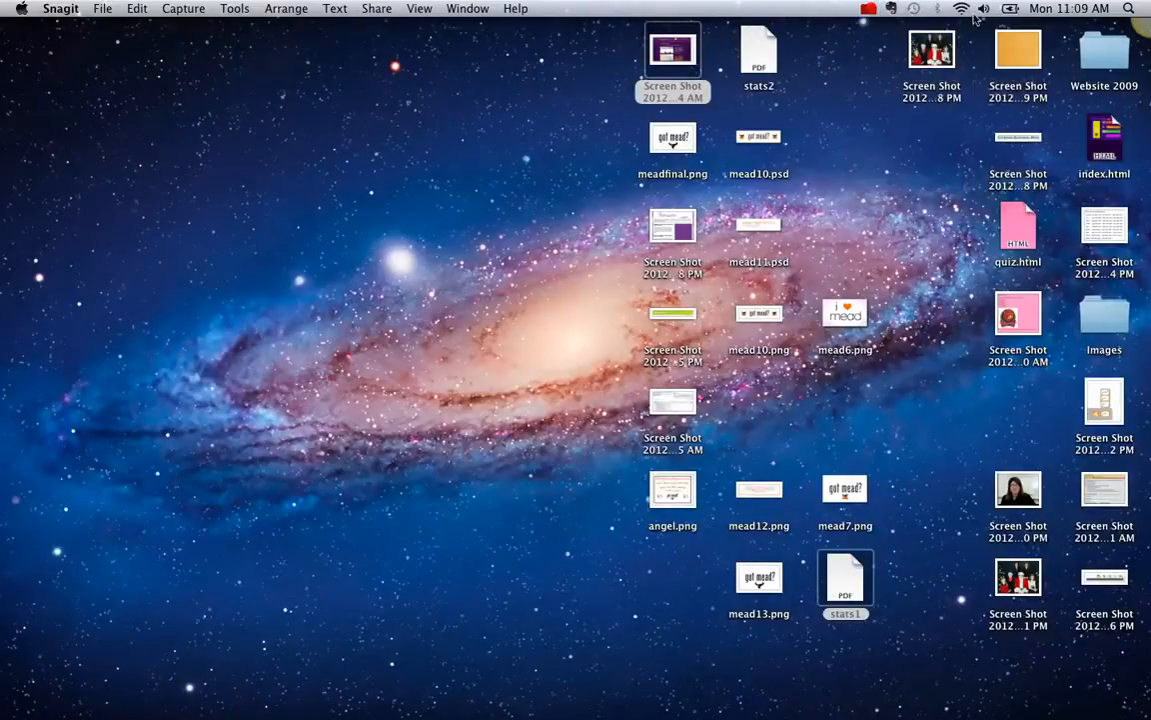
left_click(52, 10)
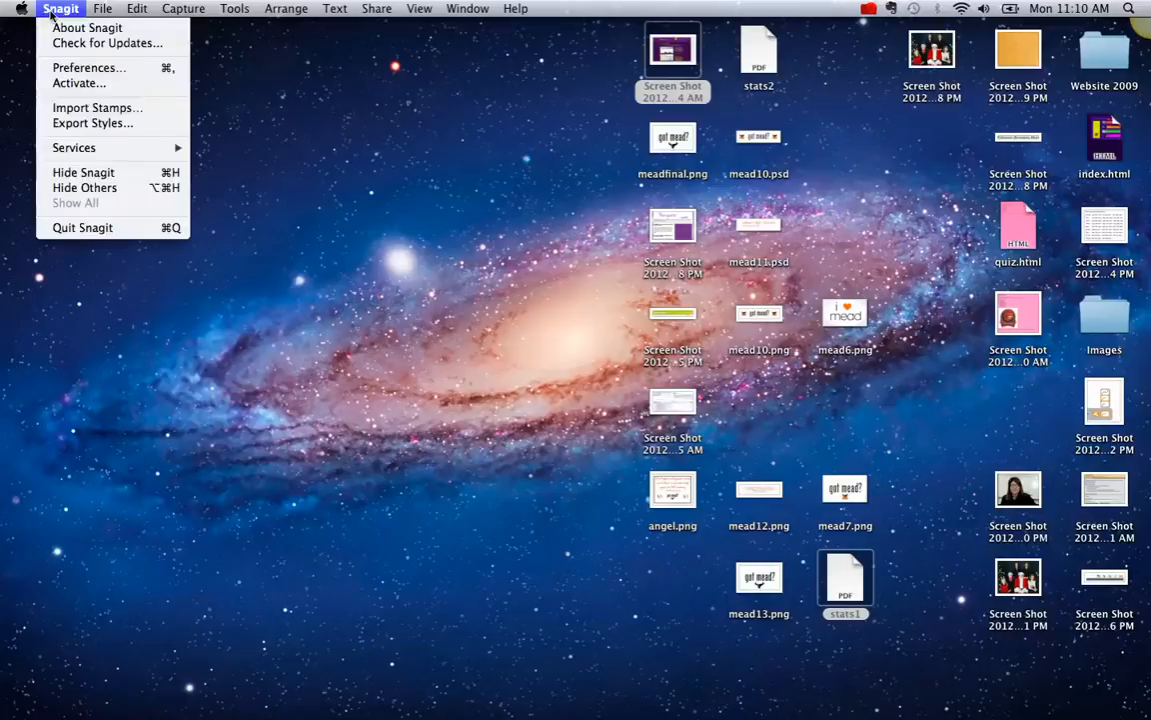
mouse_move(95, 10)
mouse_move(60, 10)
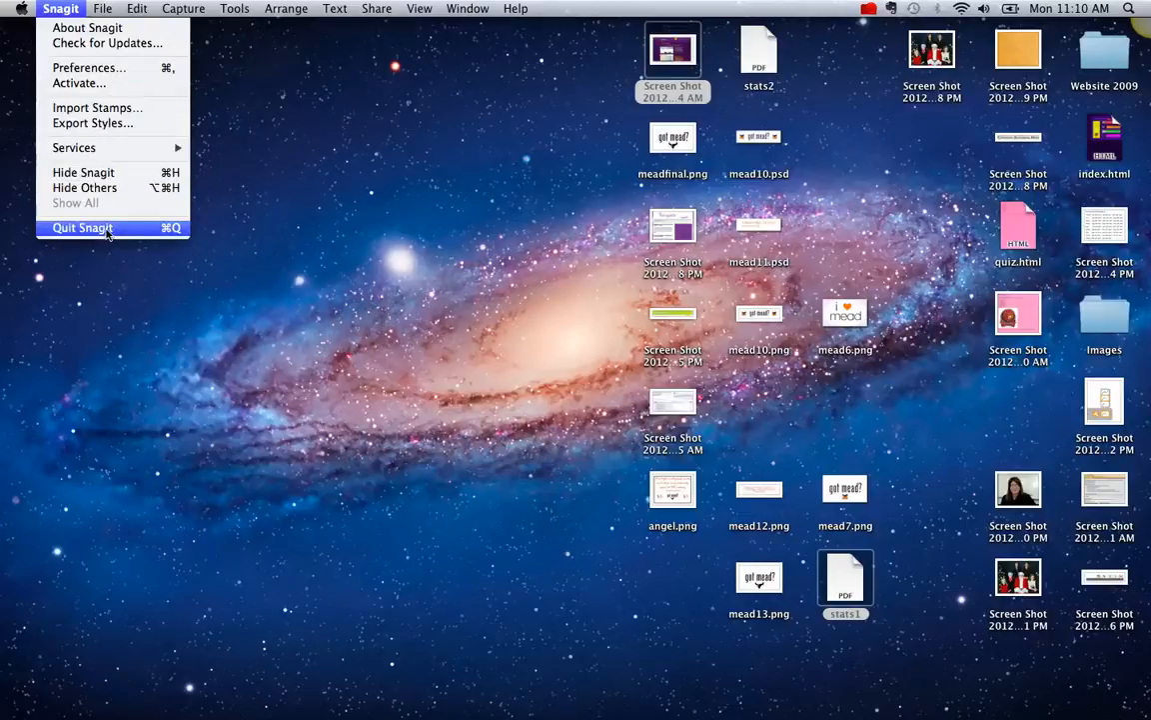
left_click(870, 10)
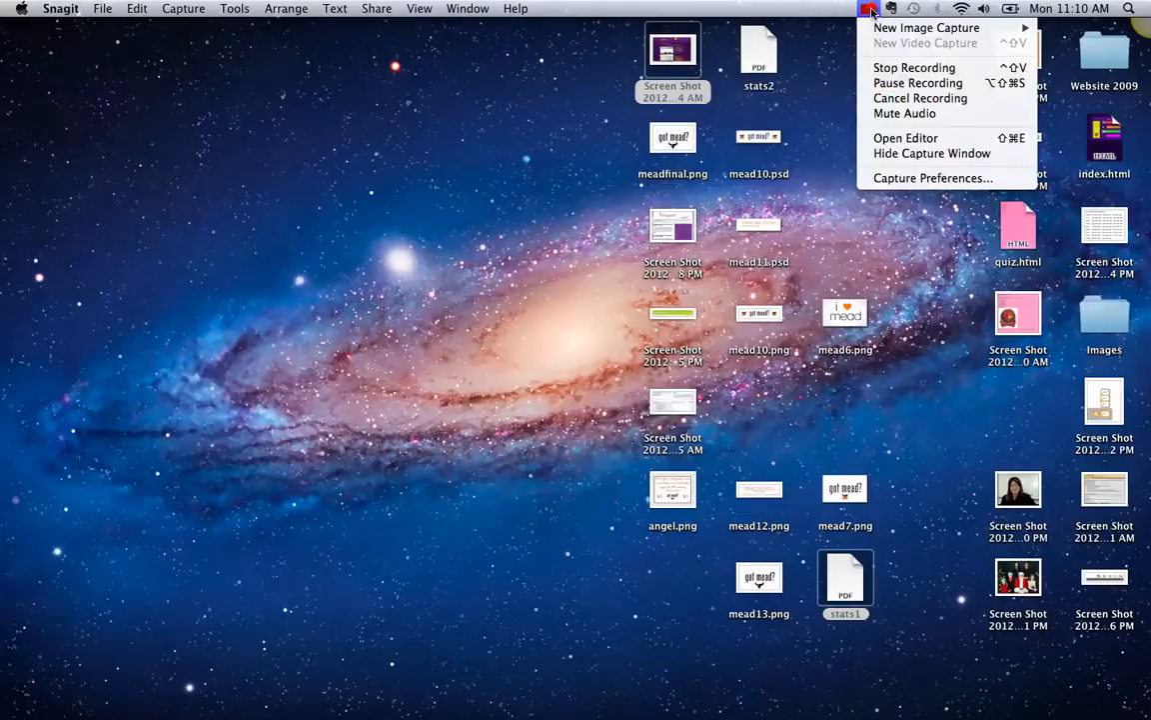